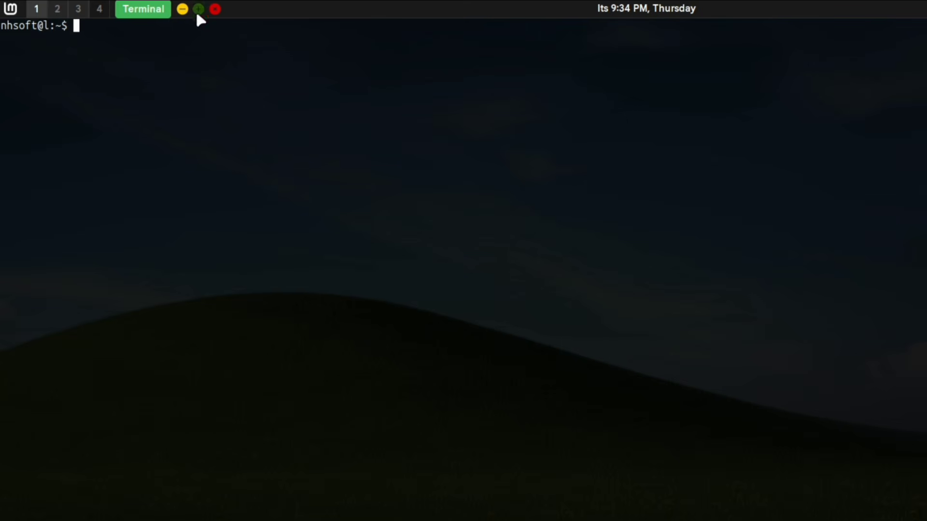
drag(277, 135, 239, 258)
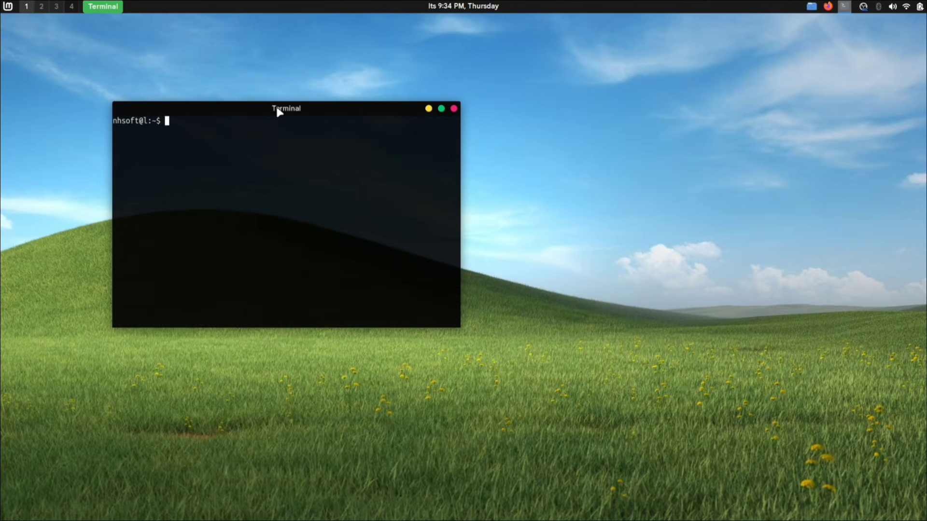
drag(277, 107, 457, 98)
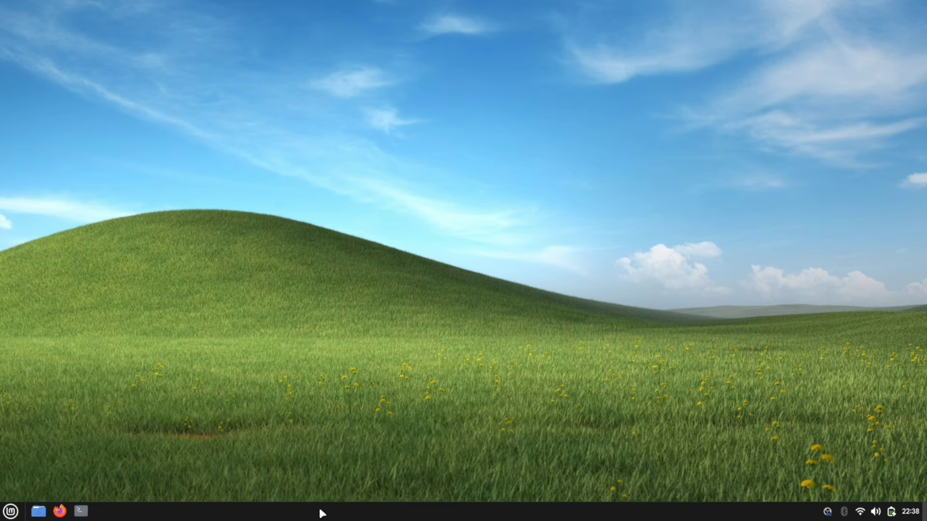
Move the desktop panel from the bottom edge to the top edge of the screen
right_click(322, 513)
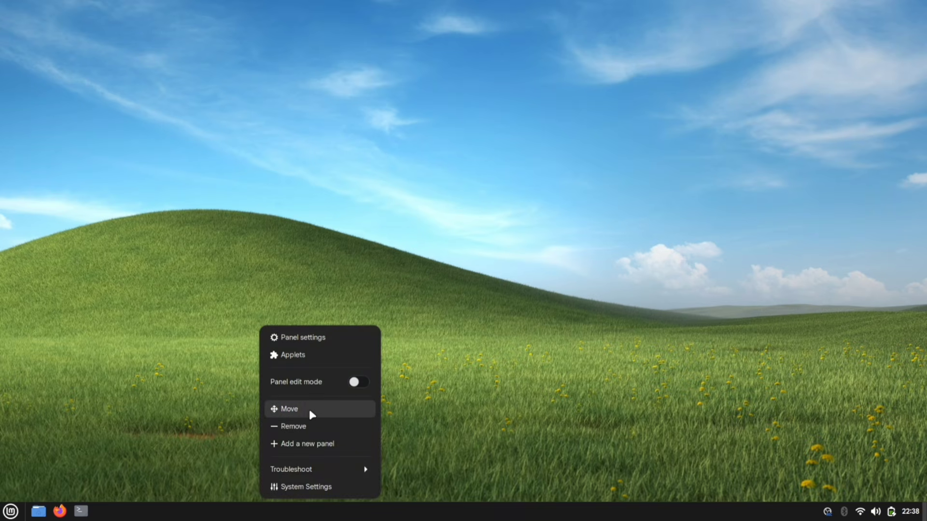
click(326, 414)
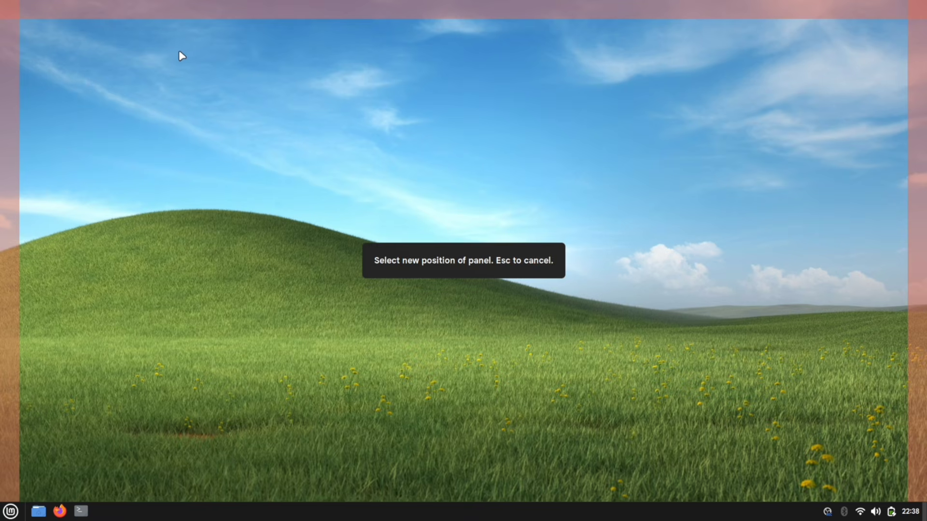
click(236, 9)
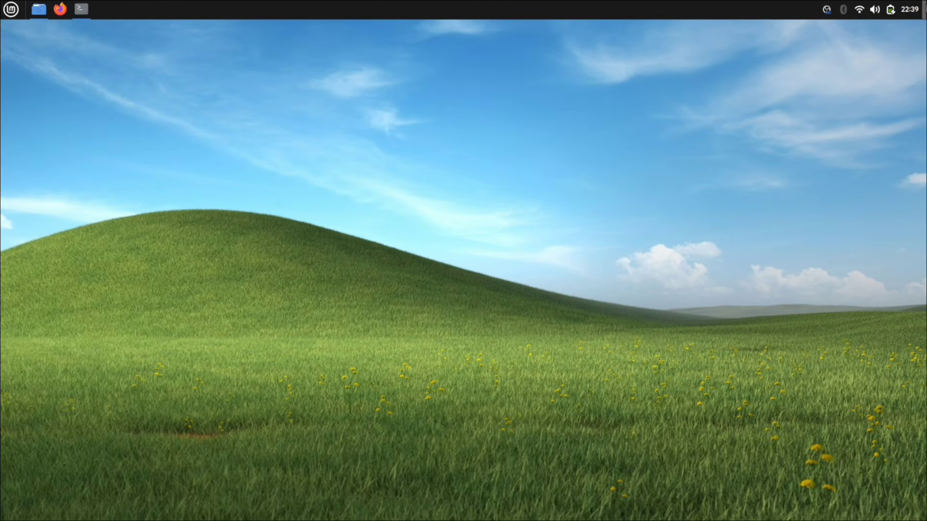
Remove the Corner bar applet from the end of the panel
right_click(923, 10)
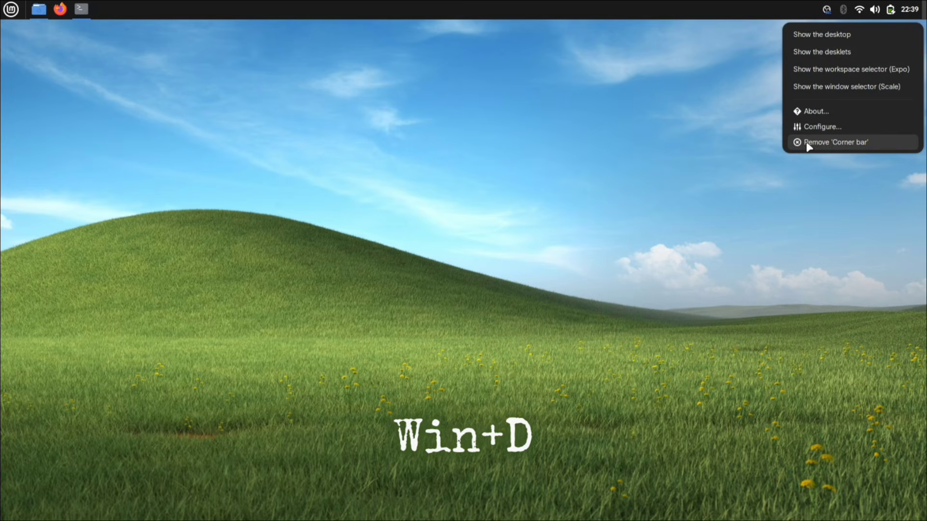
click(877, 144)
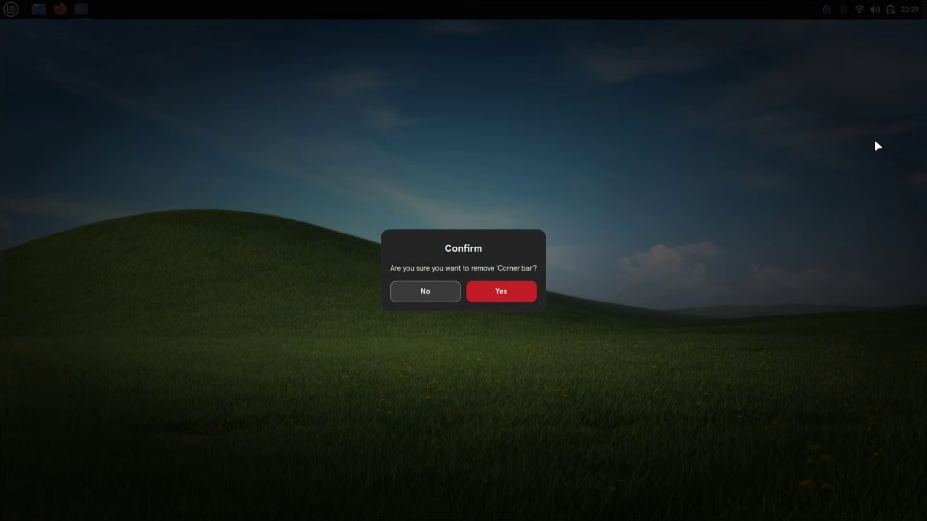
click(501, 289)
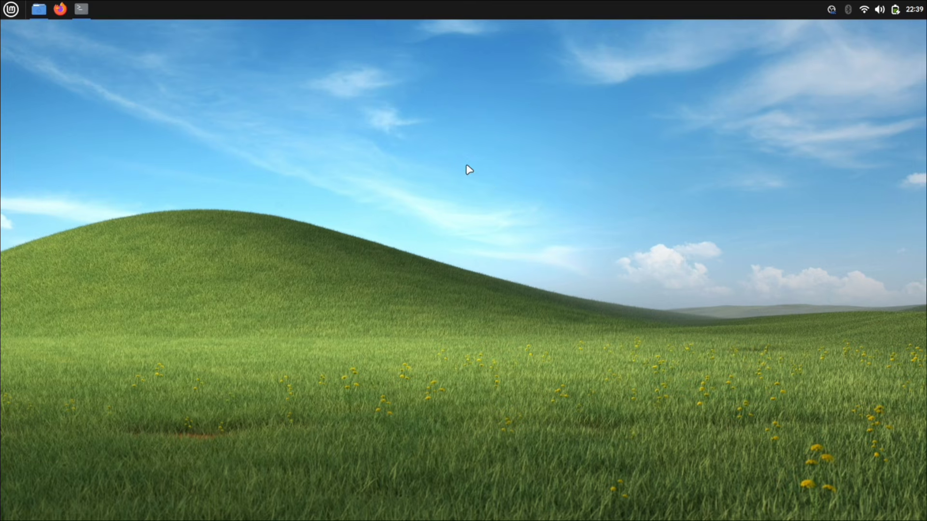
Remove the default Menu applet from the panel
click(7, 9)
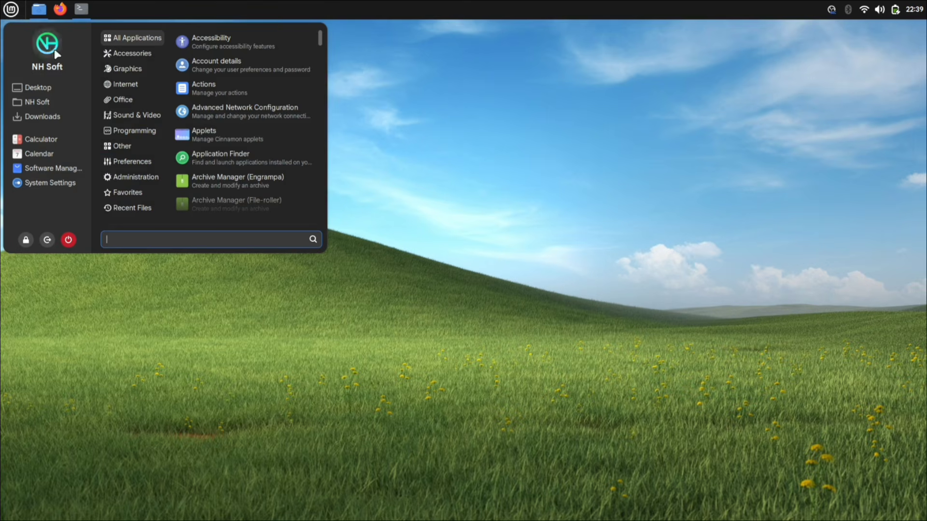
click(7, 9)
right_click(7, 8)
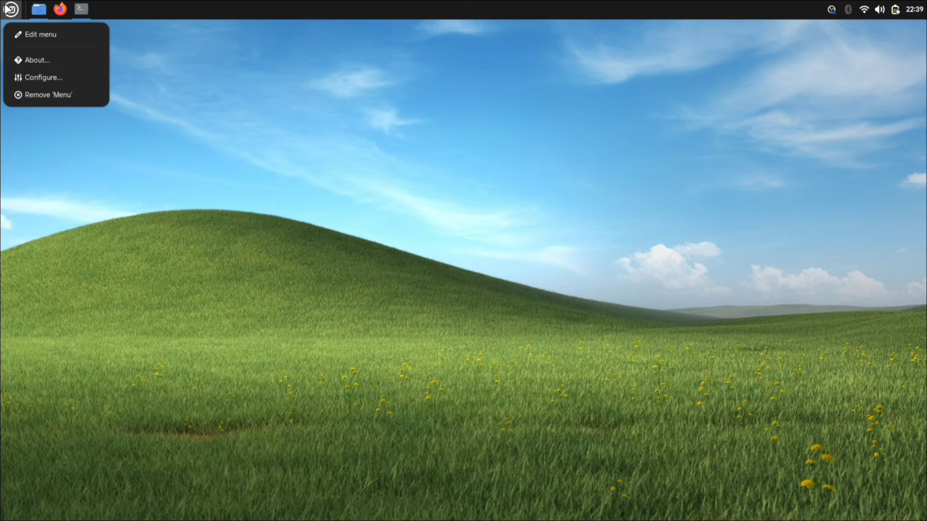
click(66, 96)
click(502, 293)
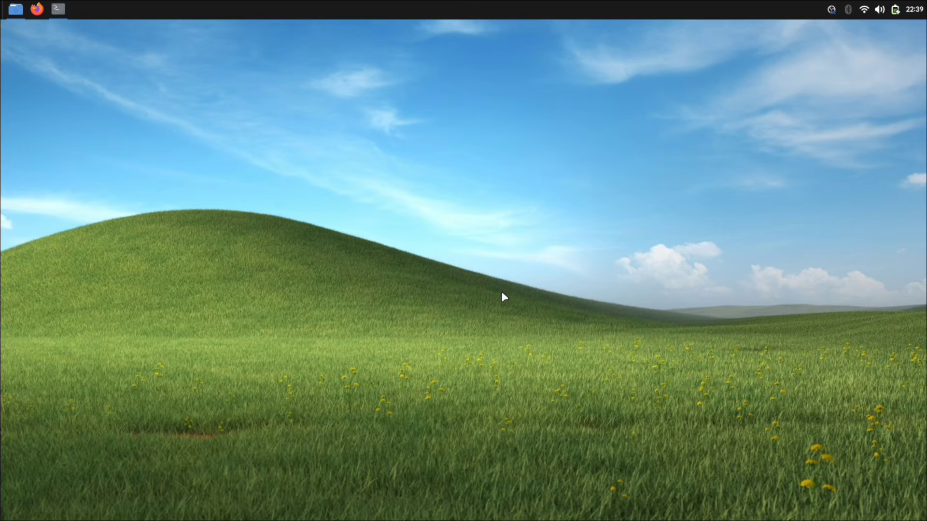
Open the applet manager and search the downloadable applets for "menu" to find Configurable Menu
right_click(193, 9)
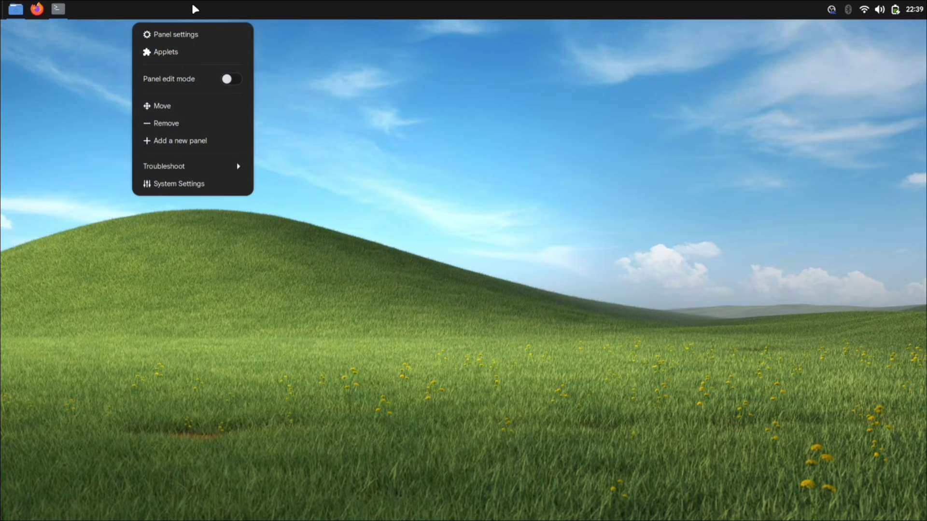
click(227, 52)
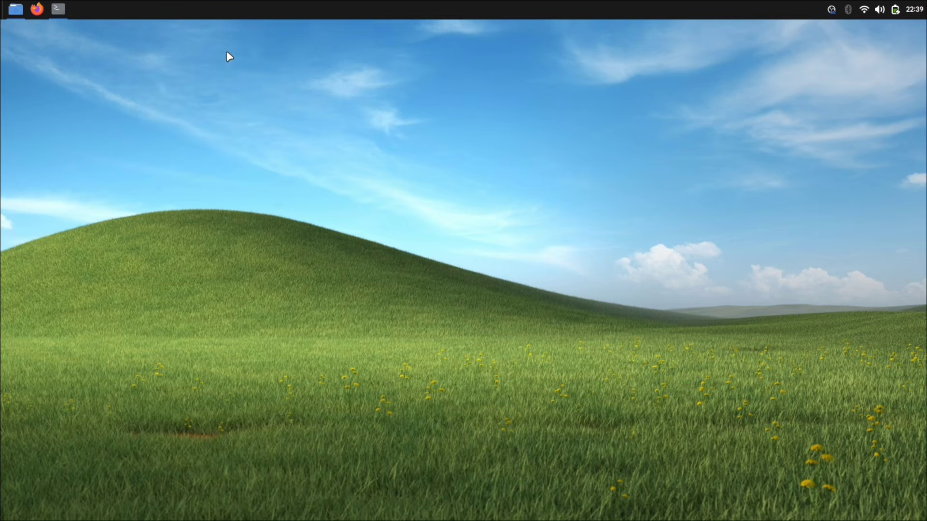
drag(301, 129, 216, 115)
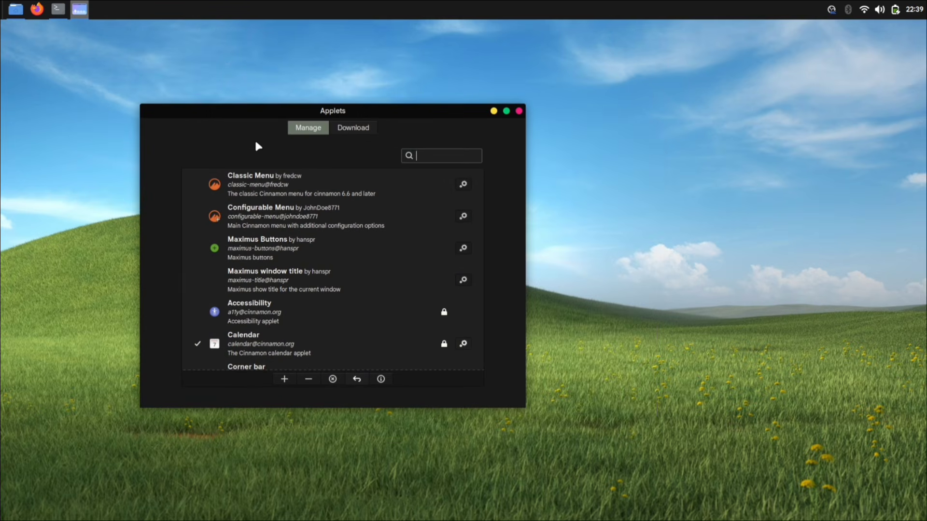
click(354, 129)
text(menu)
scroll(424, 244, down, 5)
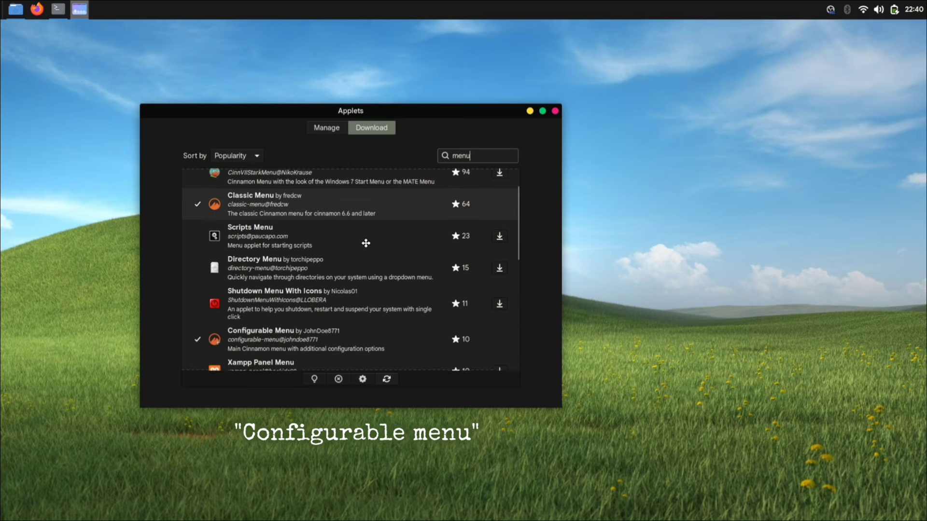
scroll(366, 243, down, 1)
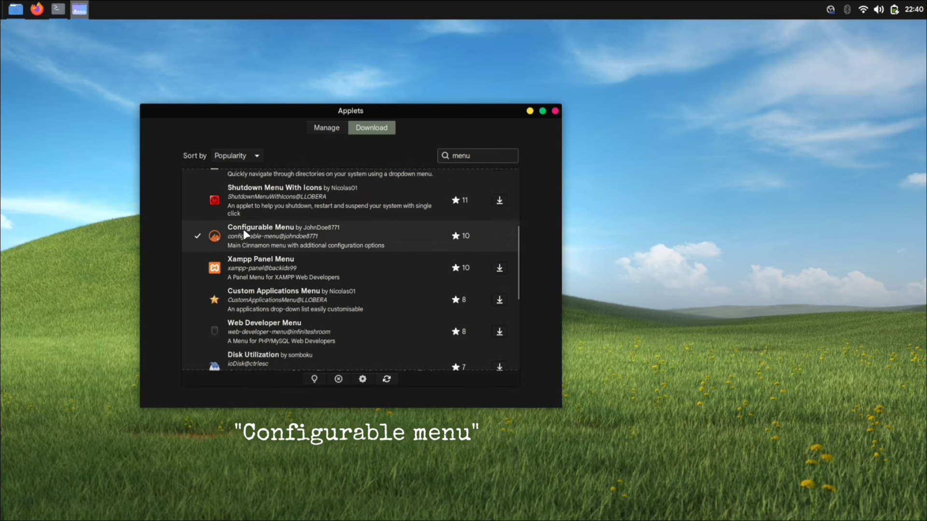
Add the installed Configurable Menu applet to the panel
click(326, 128)
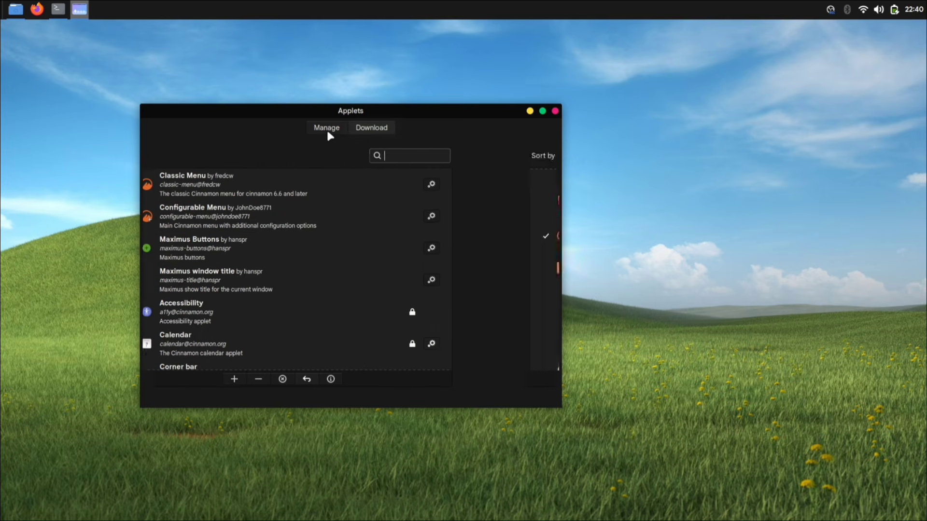
click(351, 209)
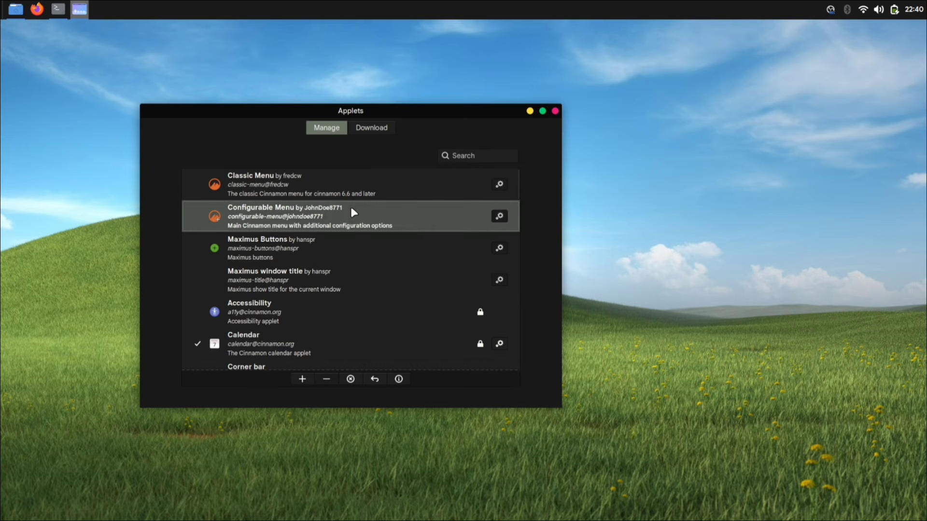
click(303, 379)
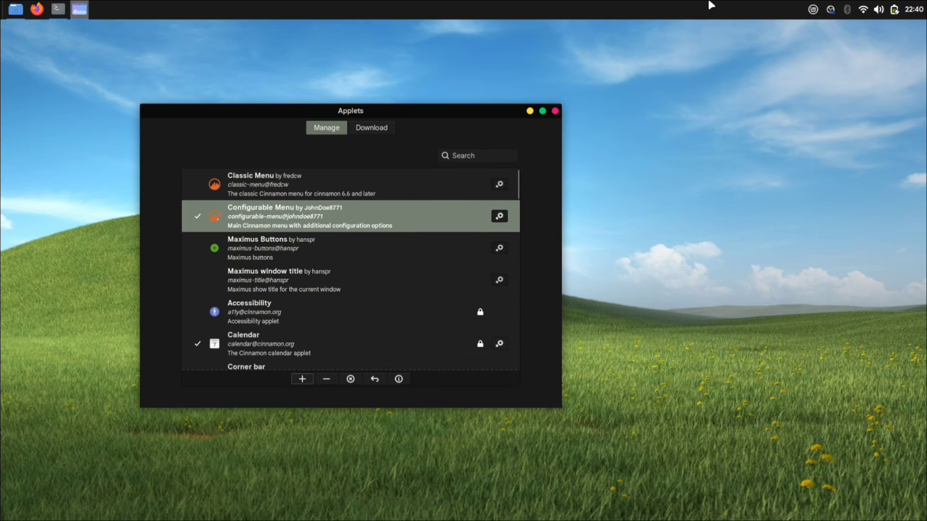
Move the new menu applet to the far left of the panel in panel edit mode, and turn edit mode off
right_click(743, 11)
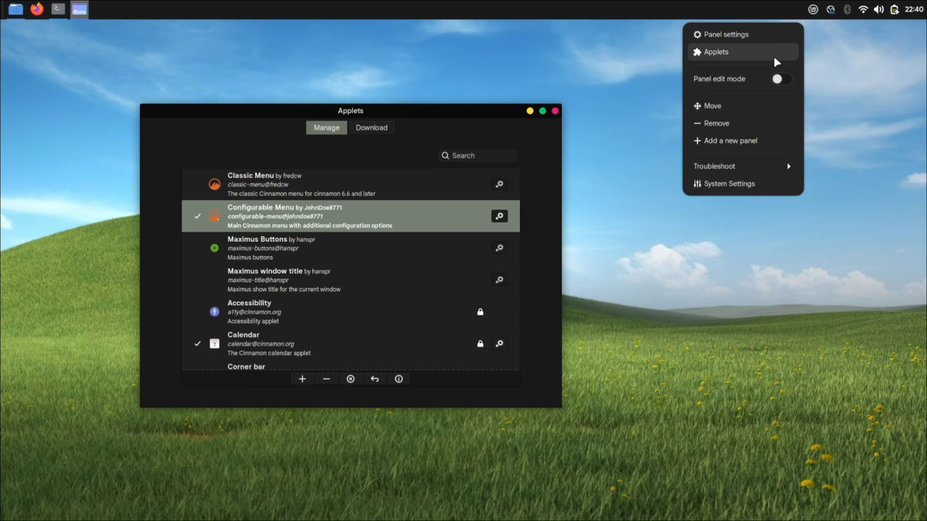
click(779, 80)
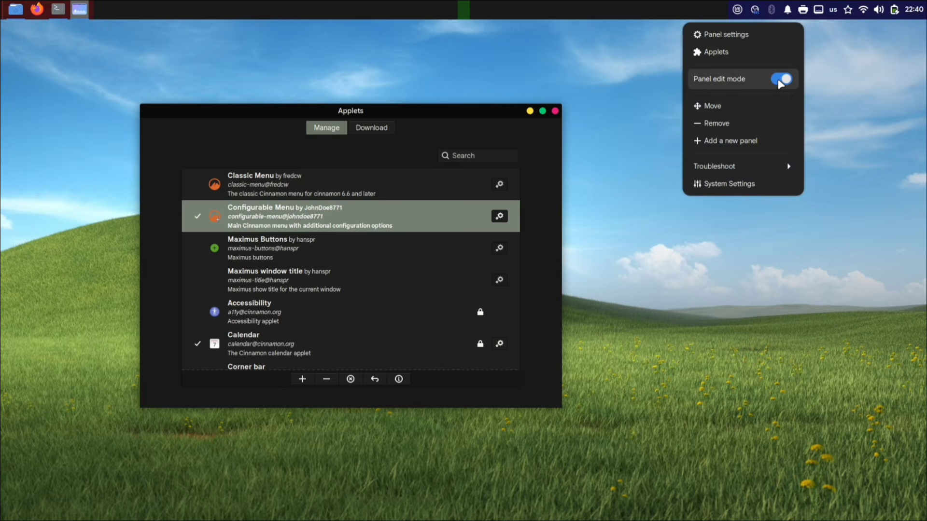
drag(738, 10, 2, 10)
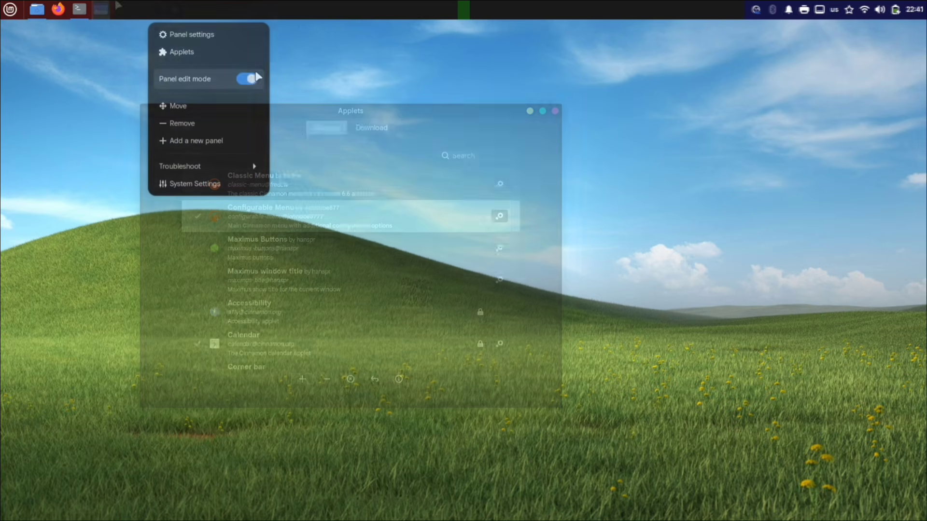
click(258, 77)
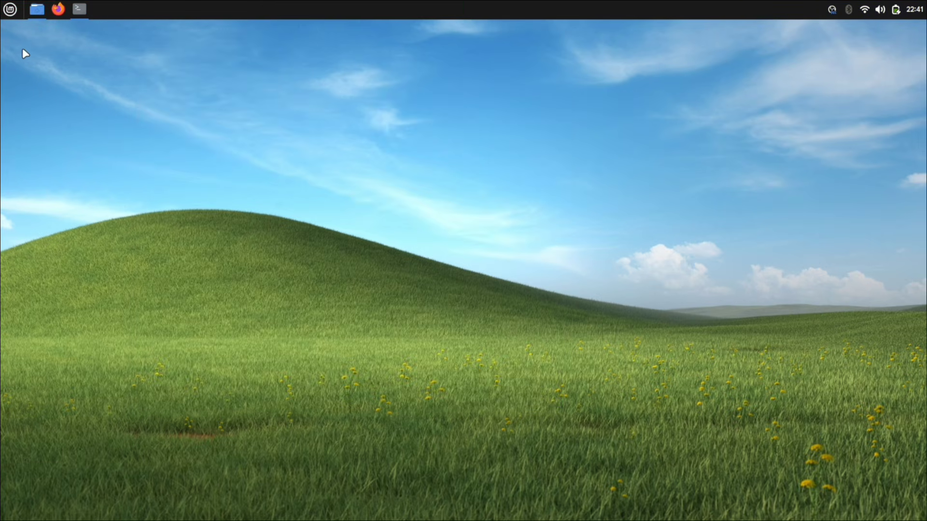
Check the new application menu, and open the configuration window of the Configurable Menu applet
click(7, 17)
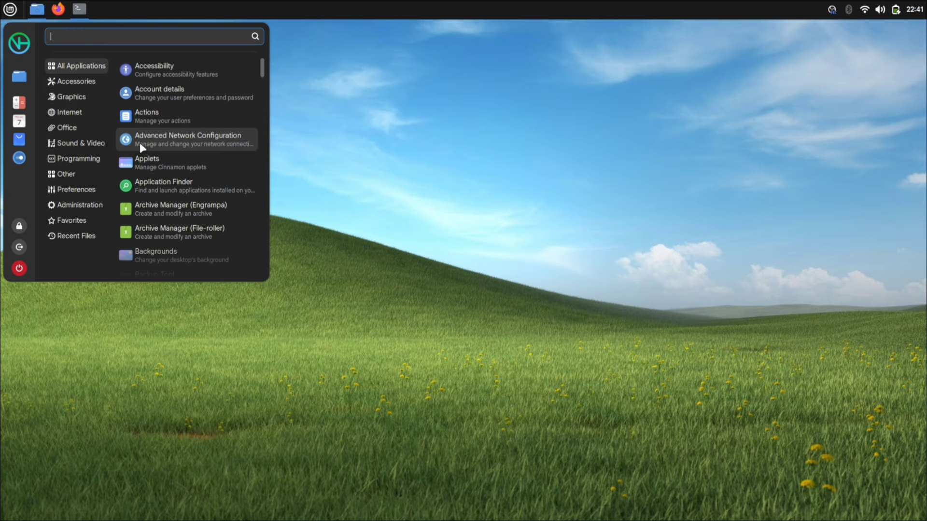
key(Escape)
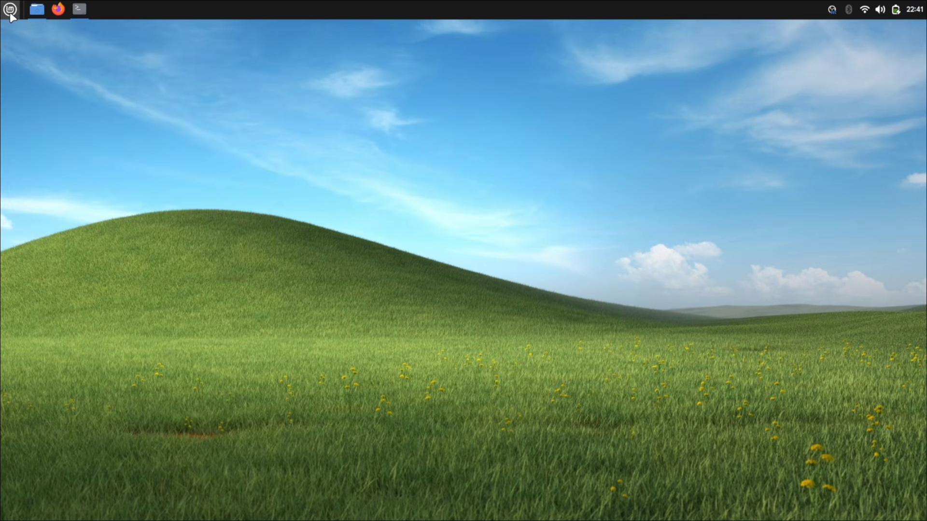
right_click(10, 16)
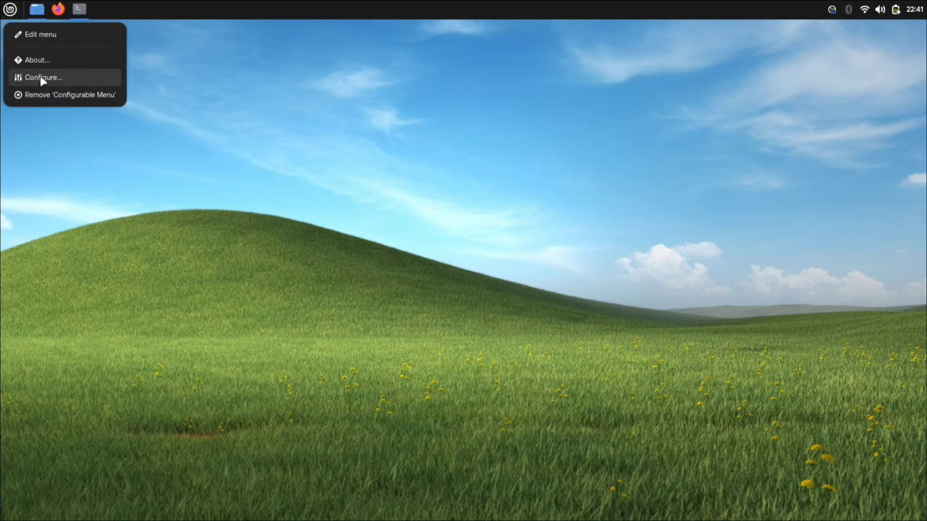
click(70, 84)
drag(137, 70, 394, 75)
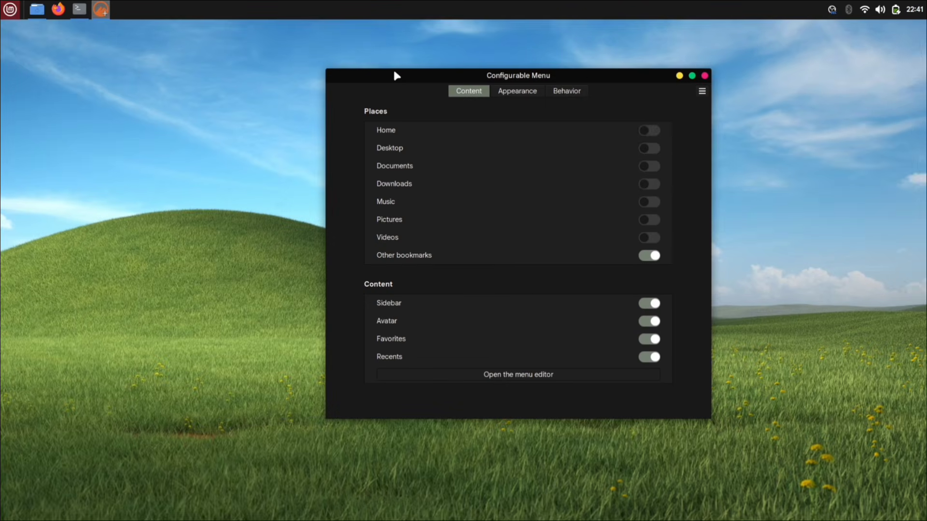
Set the menu's search bar position to At the bottom and turn off application descriptions
click(512, 94)
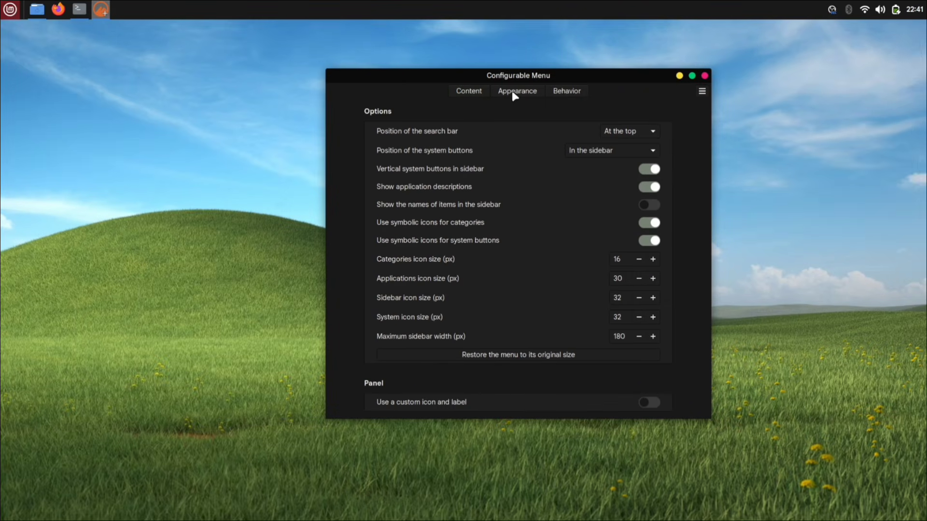
click(629, 125)
click(623, 147)
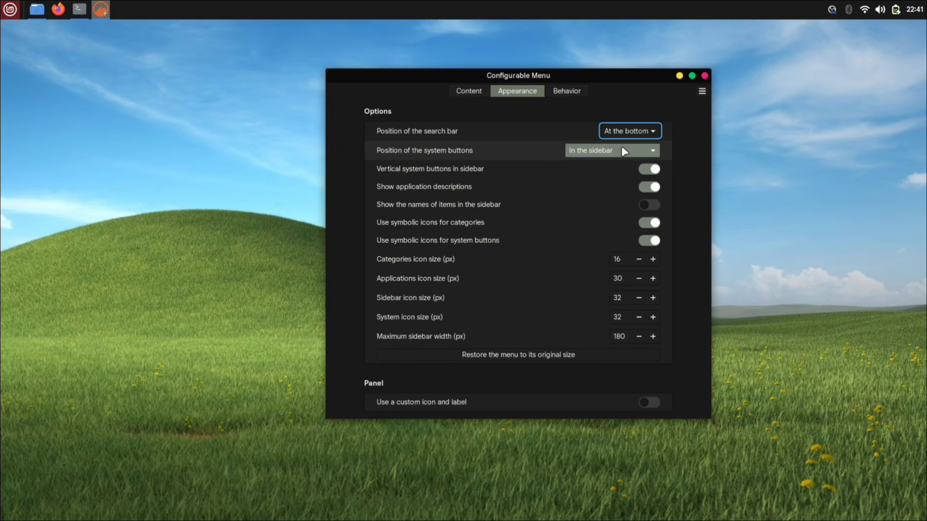
click(465, 191)
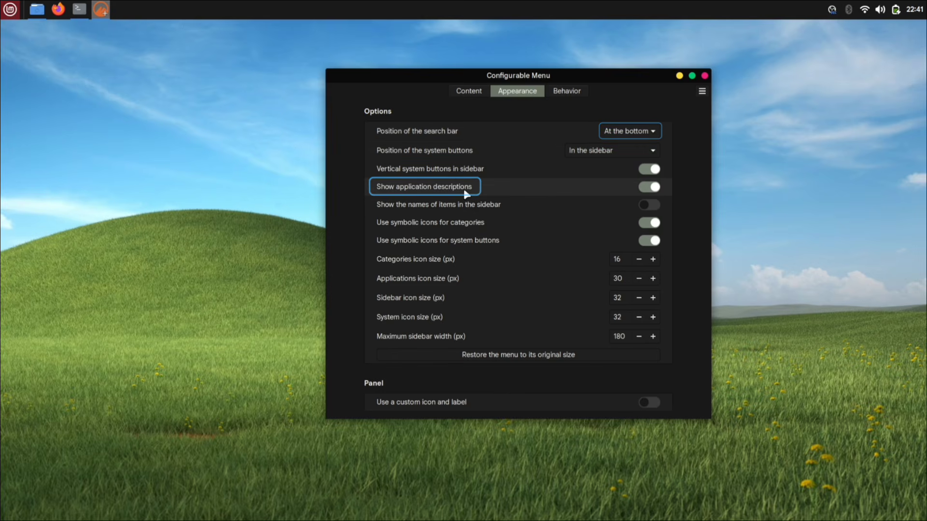
click(647, 189)
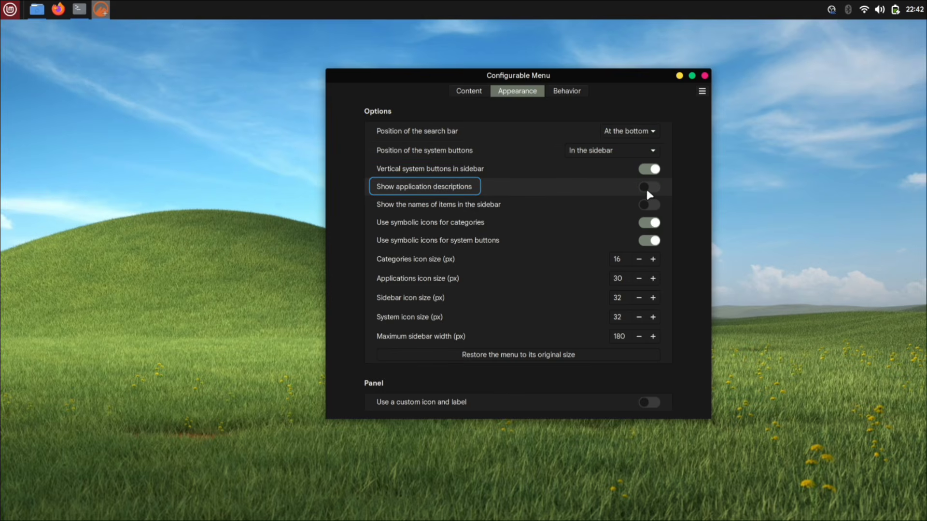
Set the menu's applications icon size to 38 px
click(398, 281)
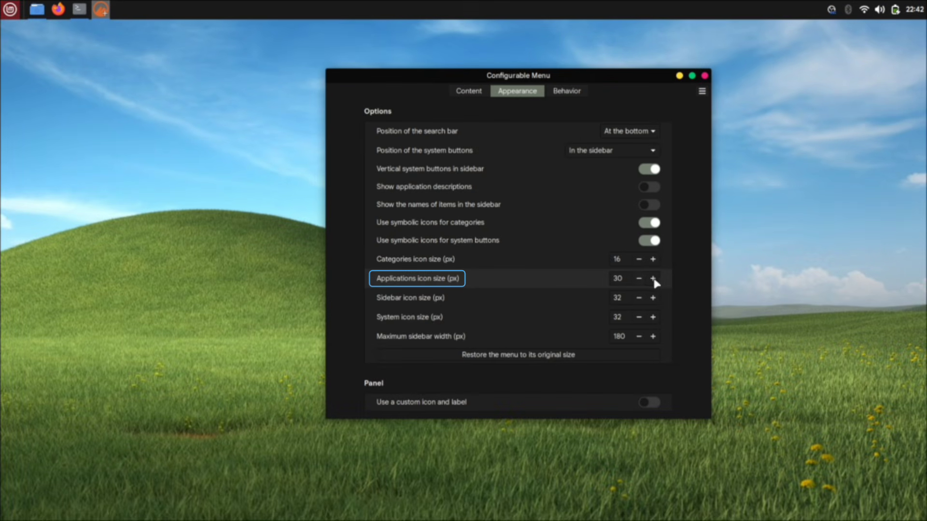
click(653, 279)
click(653, 279)
click(653, 279)
click(653, 279)
click(652, 279)
click(653, 278)
click(653, 279)
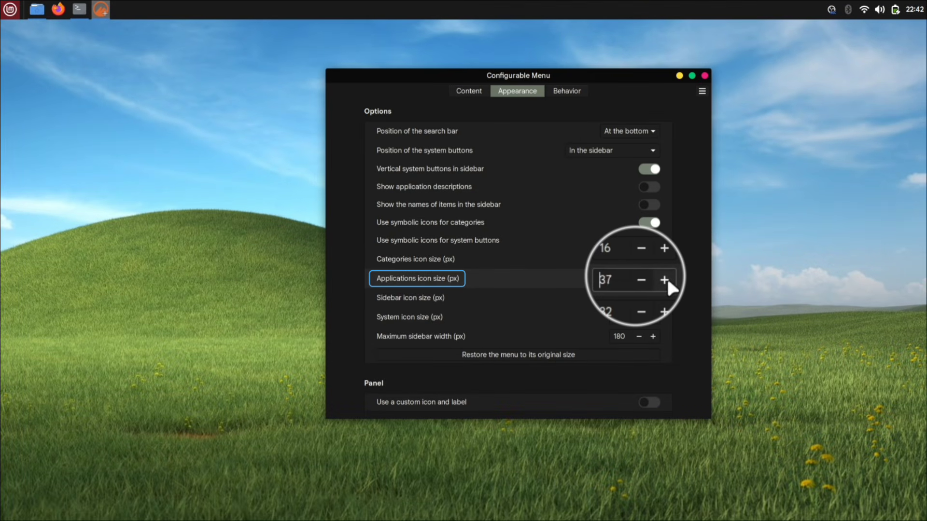
click(652, 278)
Open the application menu and look through its list to review the new appearance
key(super)
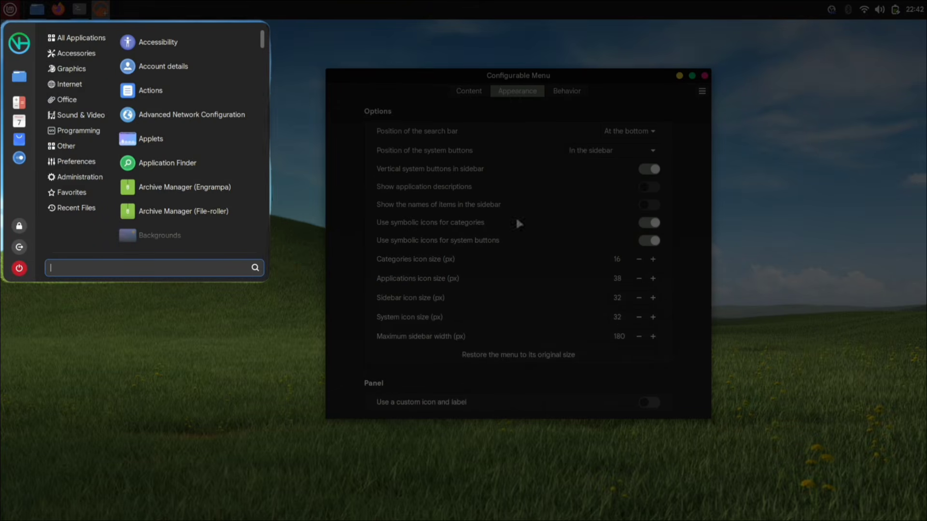
scroll(192, 163, down, 10)
scroll(192, 163, up, 10)
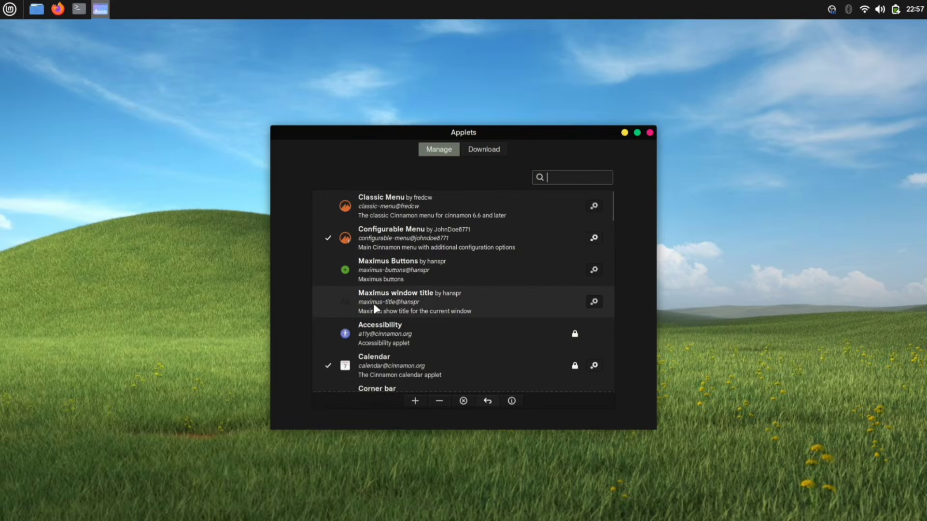
Find the Workspace switcher in the list of installed applets and add it to the panel
scroll(376, 308, down, 15)
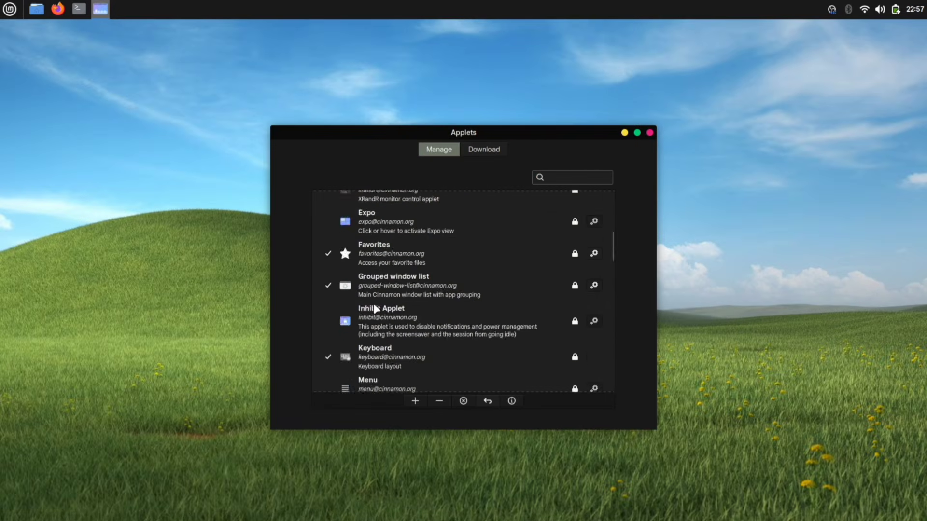
click(413, 346)
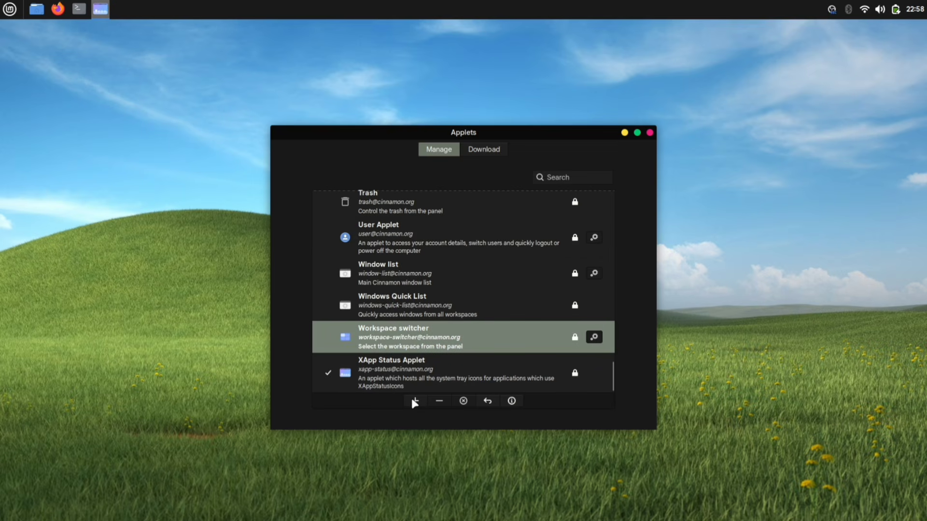
click(414, 401)
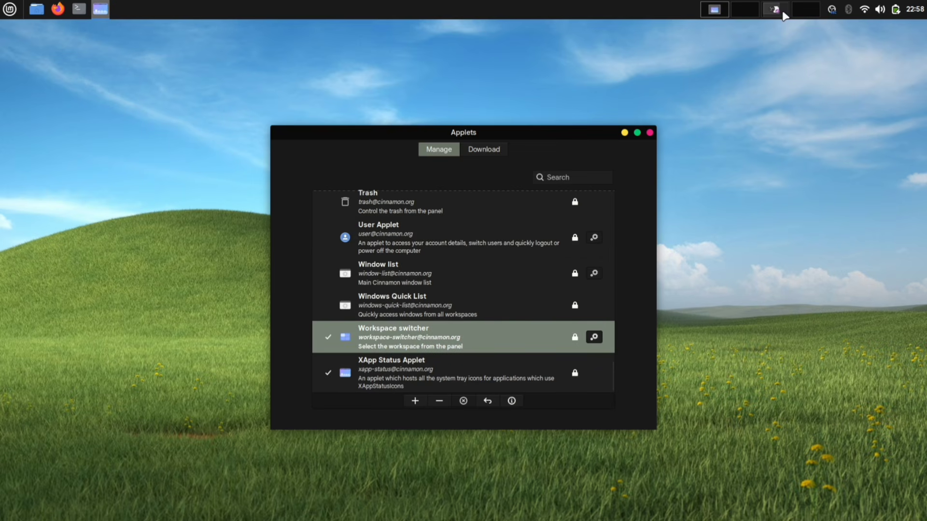
Configure the Workspace switcher applet to use Simple buttons as its type of display
click(597, 338)
click(243, 112)
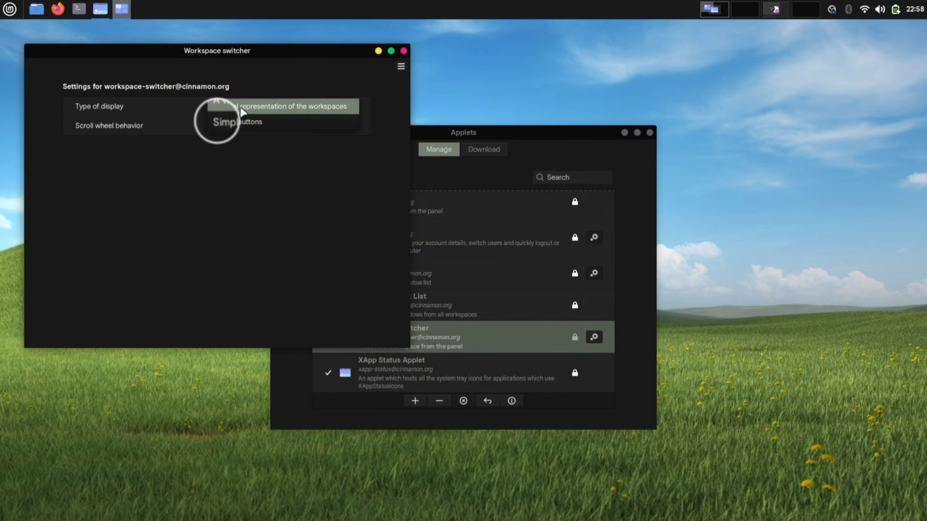
click(234, 120)
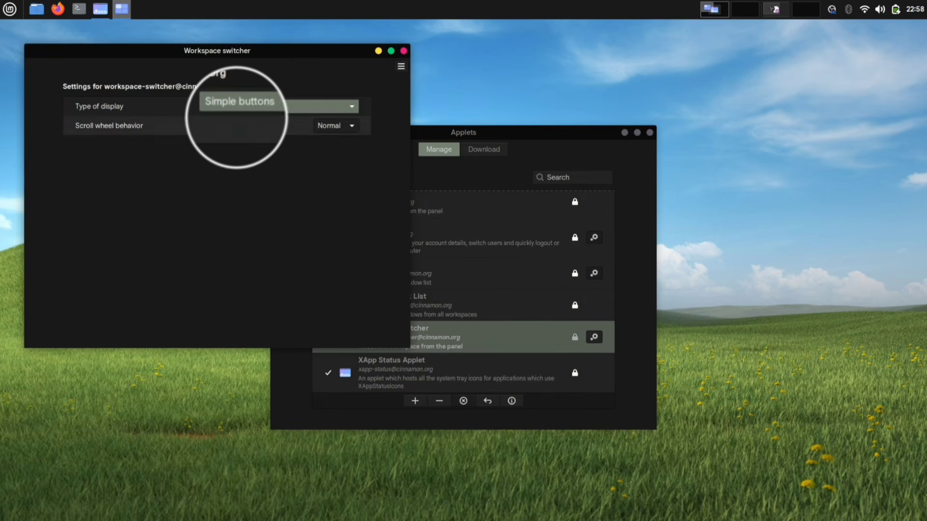
Move the grouped window list from the panel's left zone to the start of its right zone
click(602, 23)
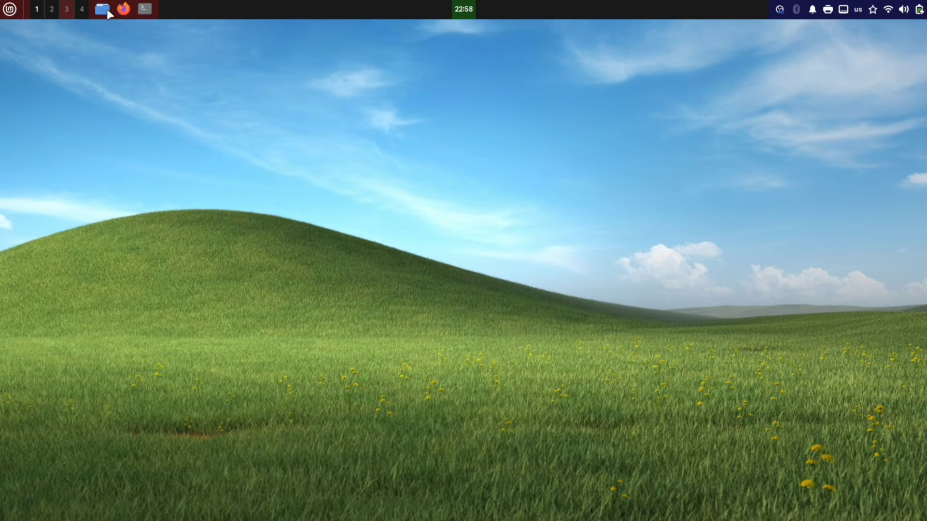
drag(135, 9, 771, 11)
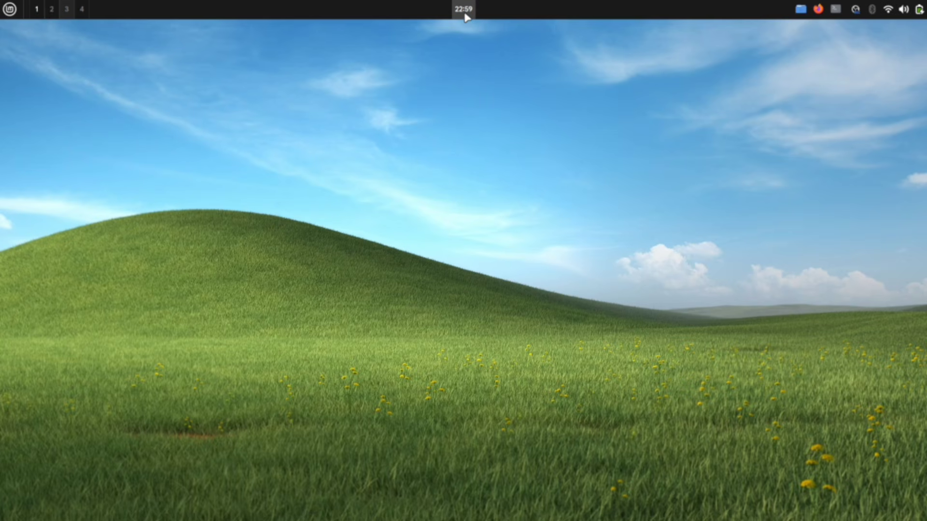
Configure the Calendar applet to use the custom date format "Its %-I:%M %p, %A" and close its settings
right_click(464, 12)
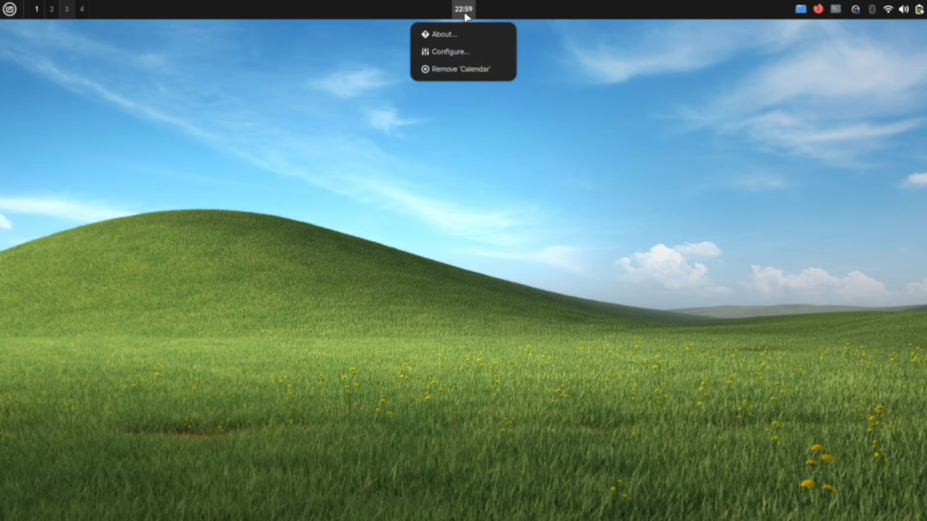
click(489, 52)
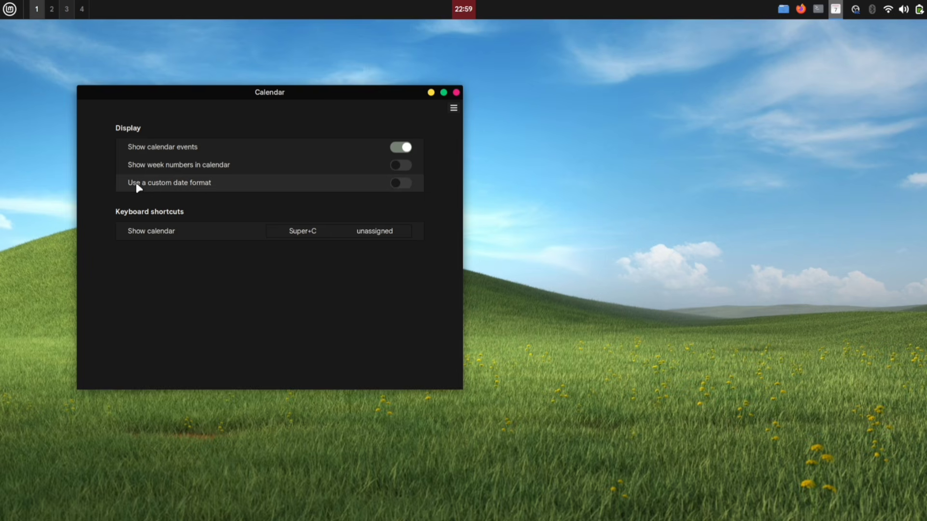
click(399, 183)
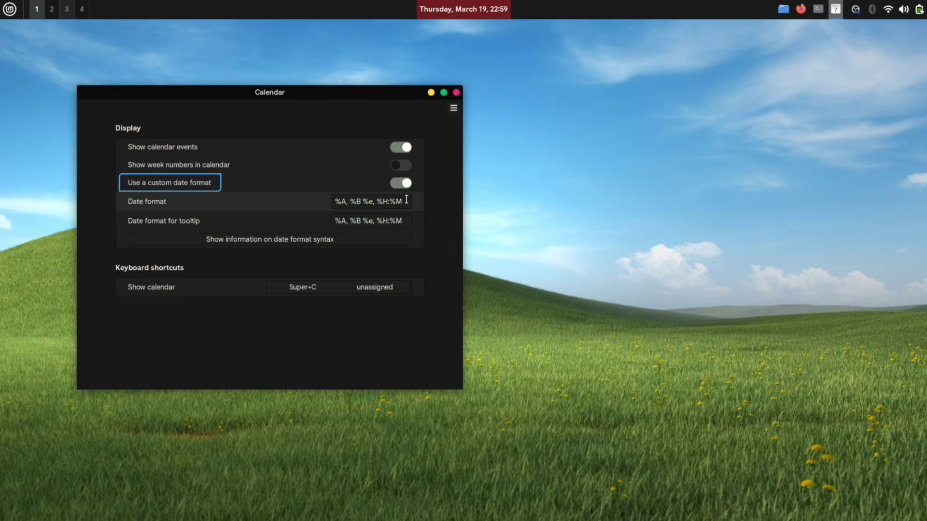
drag(407, 199, 343, 201)
key(BackSpace)
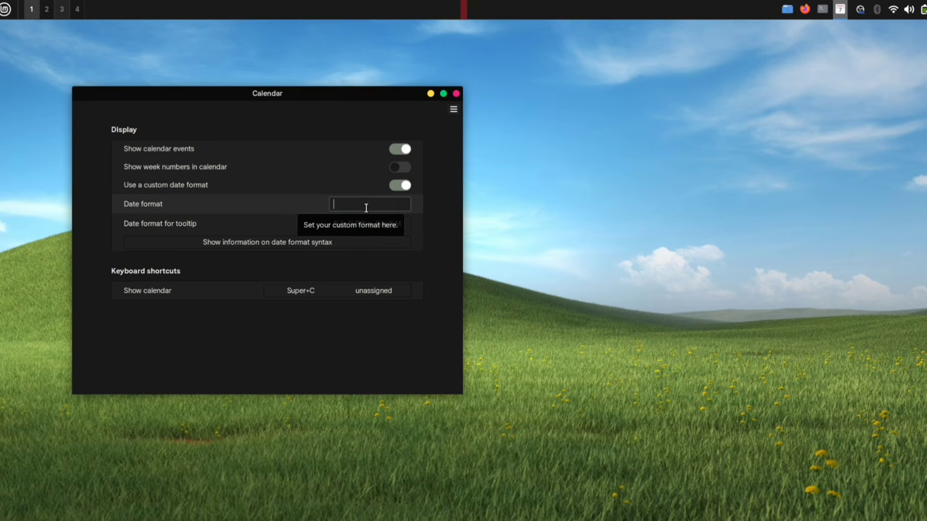
text(Its %-I:%M %p, %A)
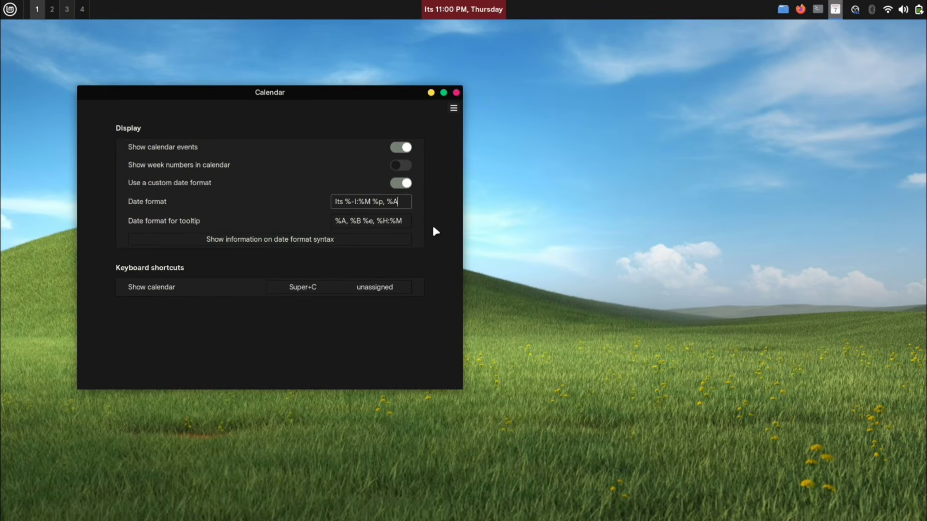
click(456, 92)
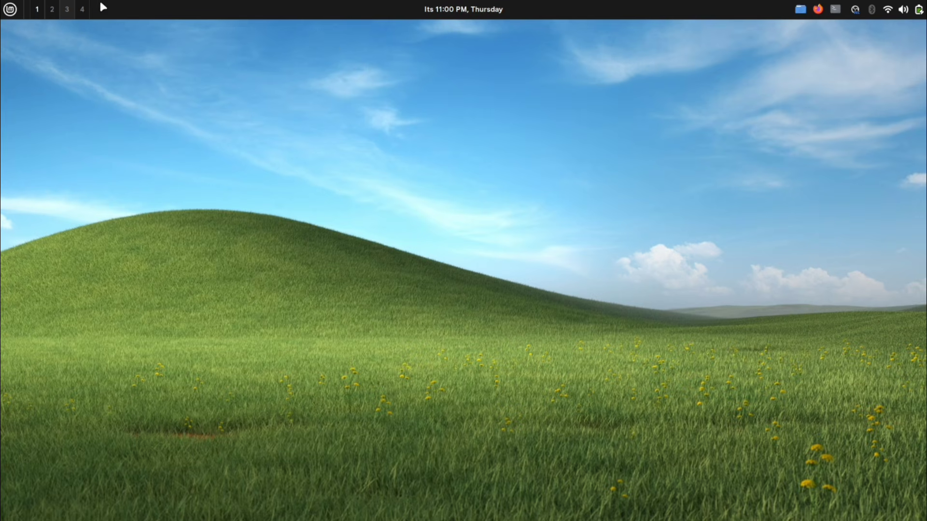
Open the panel's settings and reduce the panel height to 32
right_click(153, 6)
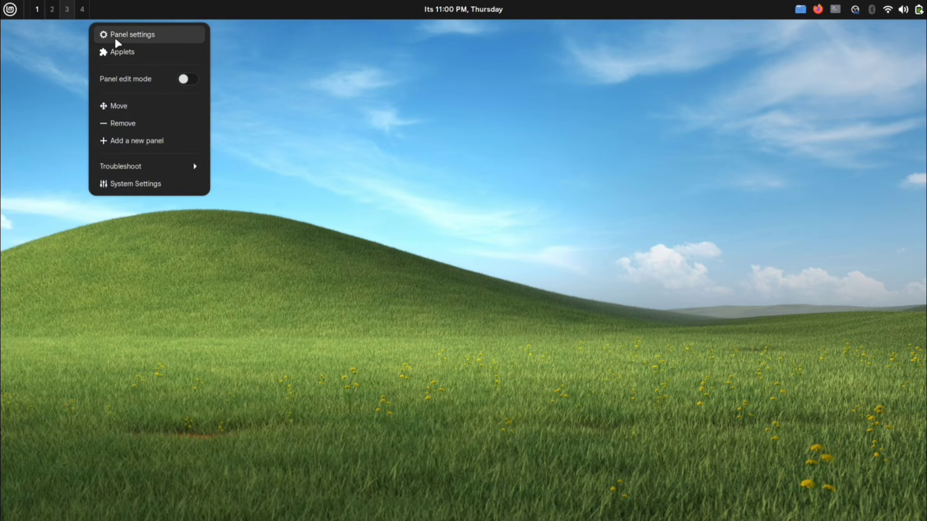
click(169, 44)
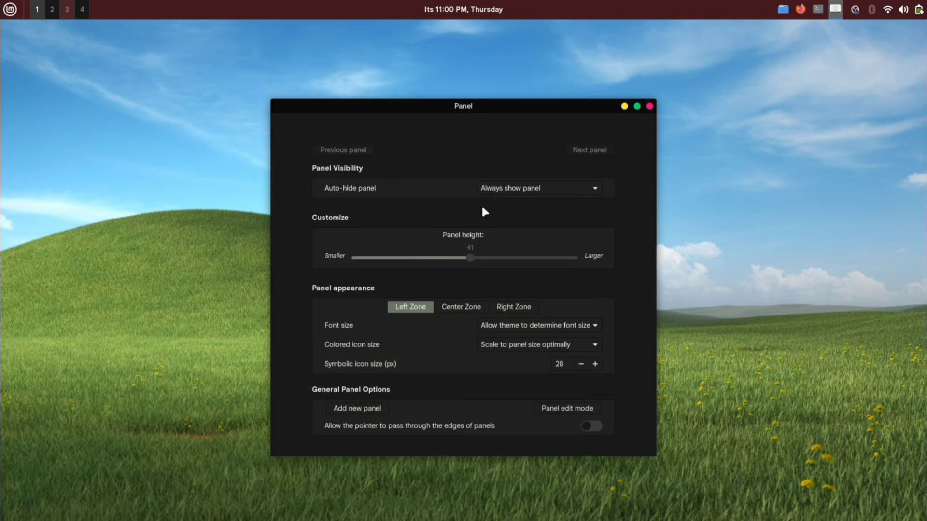
drag(470, 258, 419, 260)
Set the symbolic icon size of the panel's right zone to 17 px
click(528, 310)
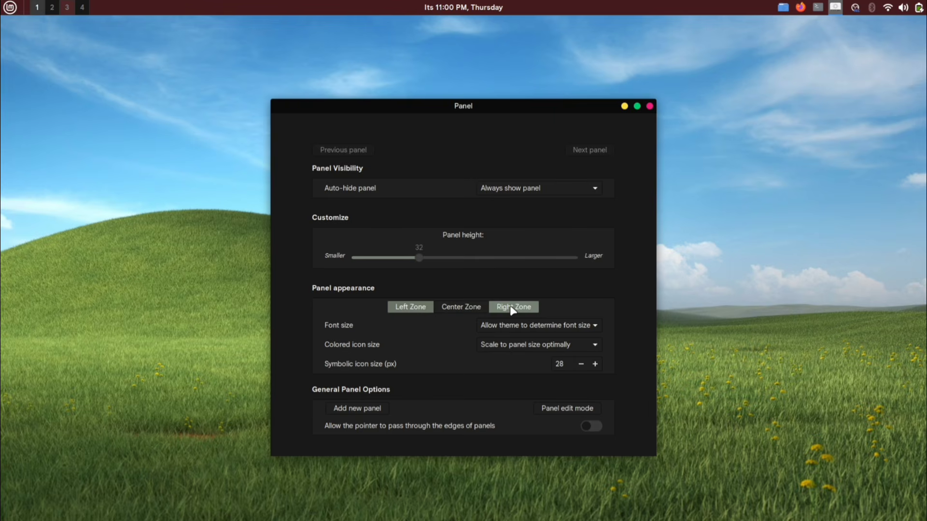
click(513, 310)
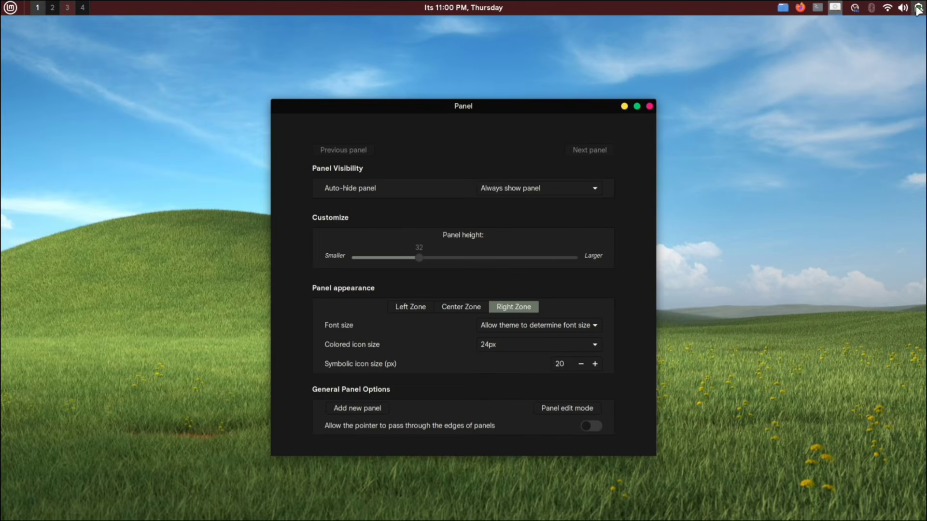
click(583, 363)
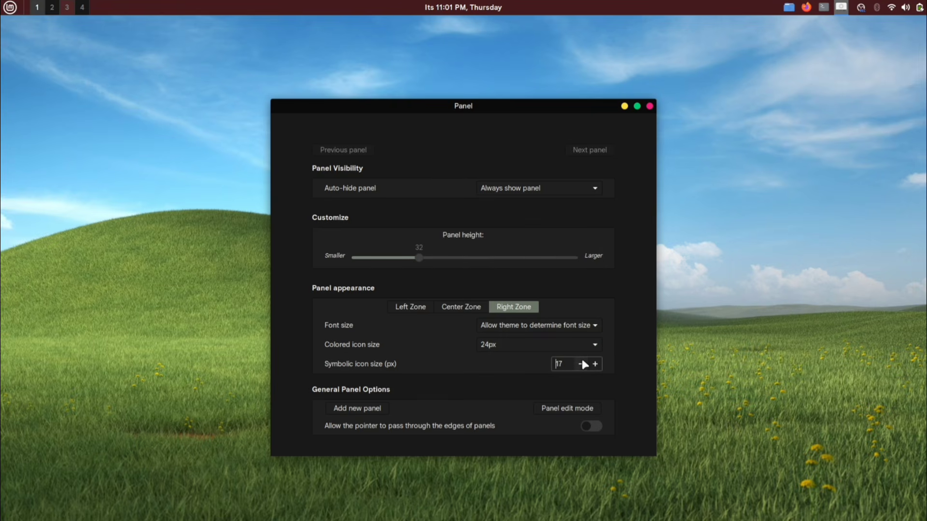
Reduce the symbolic icon size of the panel's left zone by a few pixels
click(421, 312)
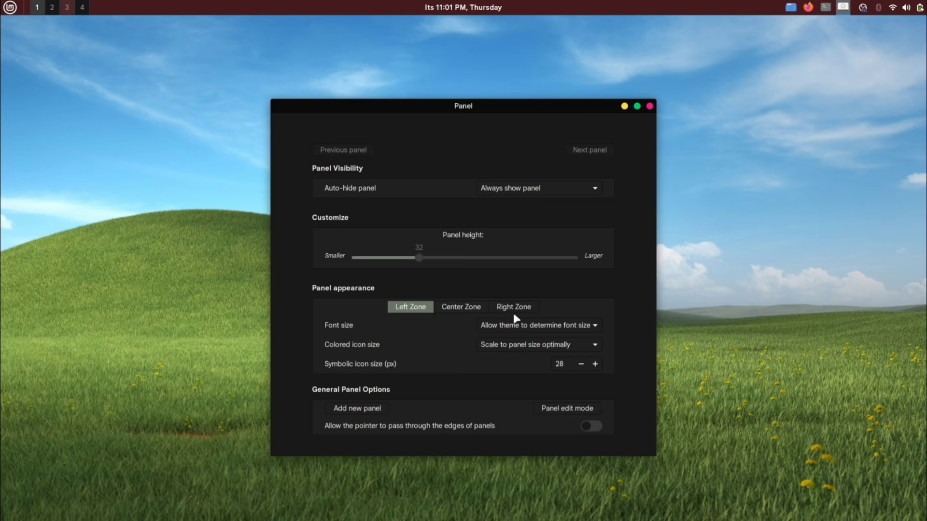
click(581, 364)
click(581, 364)
click(581, 364)
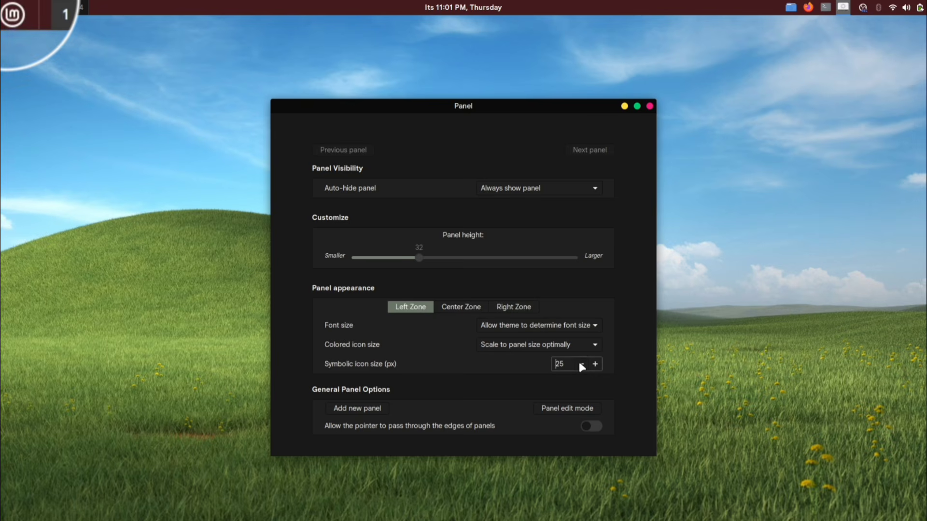
click(581, 364)
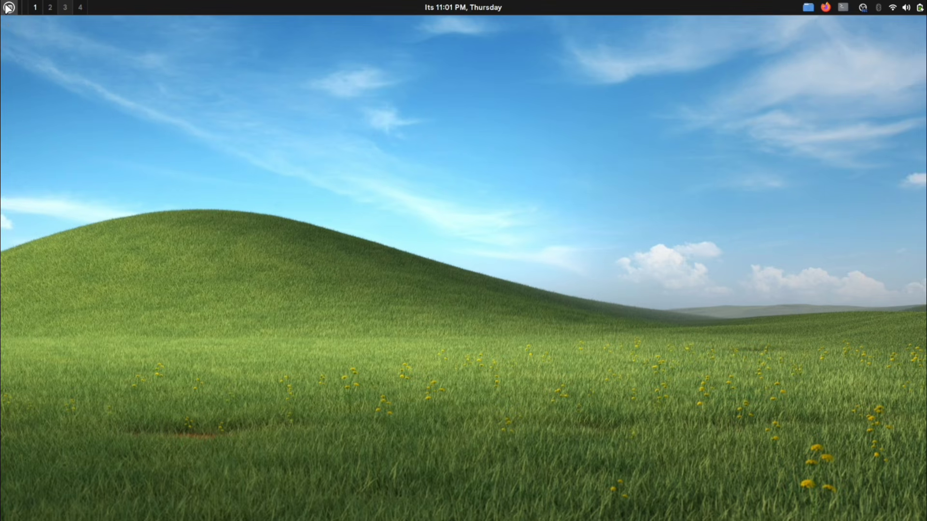
Open the Configurable Menu applet's appearance settings and enable the custom icon and label for the panel
right_click(8, 7)
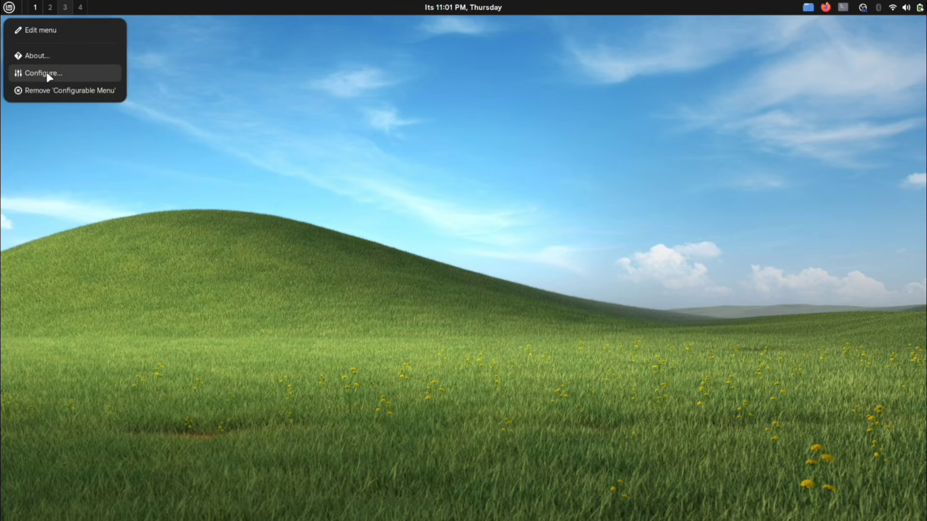
click(63, 73)
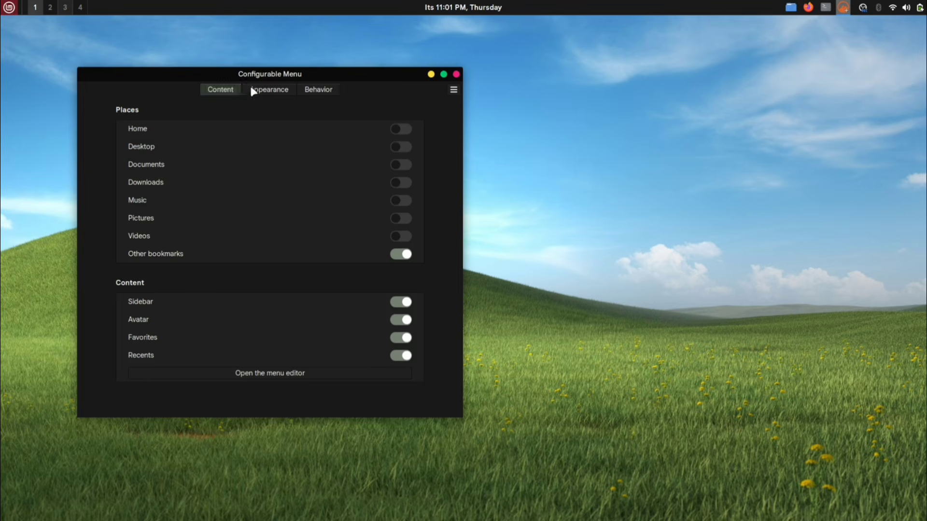
click(273, 88)
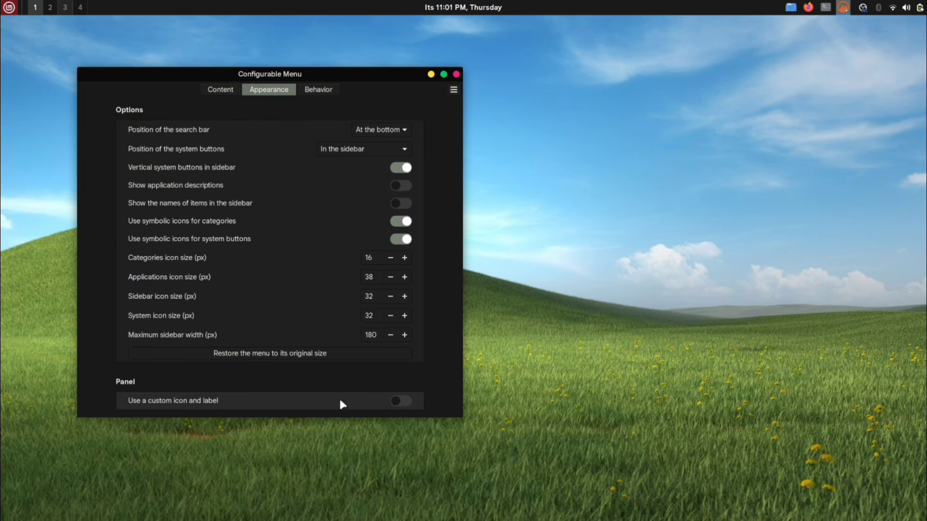
click(398, 402)
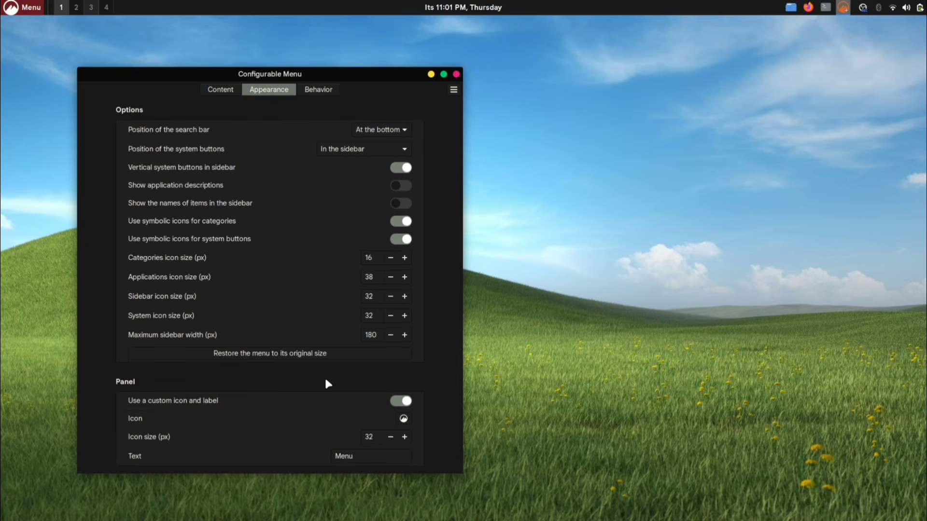
Clear the menu's panel label text so that only its icon is shown
click(360, 456)
key(BackSpace)
key(BackSpace)
key(BackSpace)
key(BackSpace)
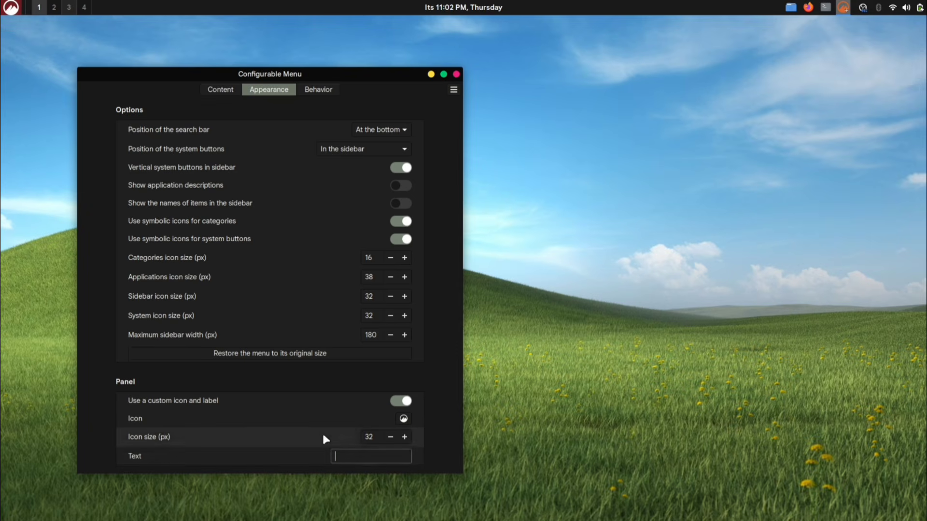
Search the icon chooser for "mint" and set linuxmint-logo-leaf-badge-symbolic as the menu's panel icon
click(403, 419)
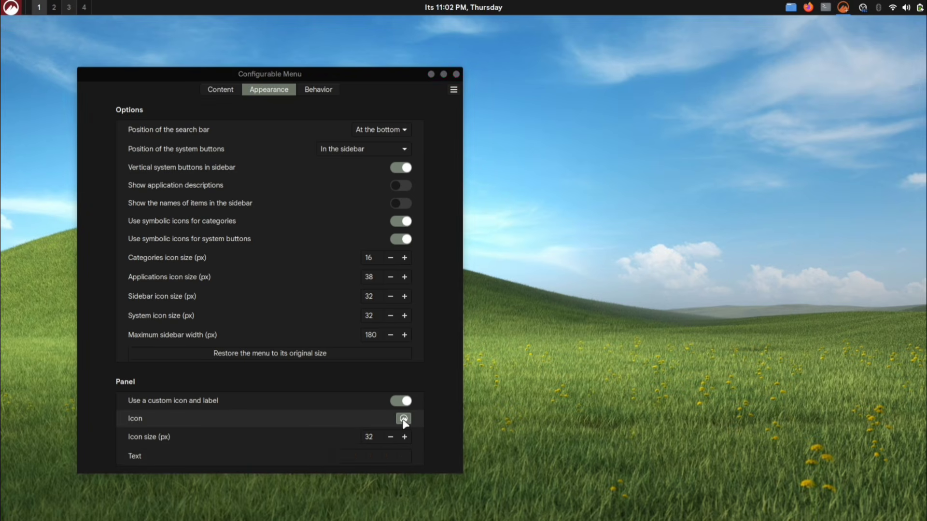
drag(237, 134, 604, 132)
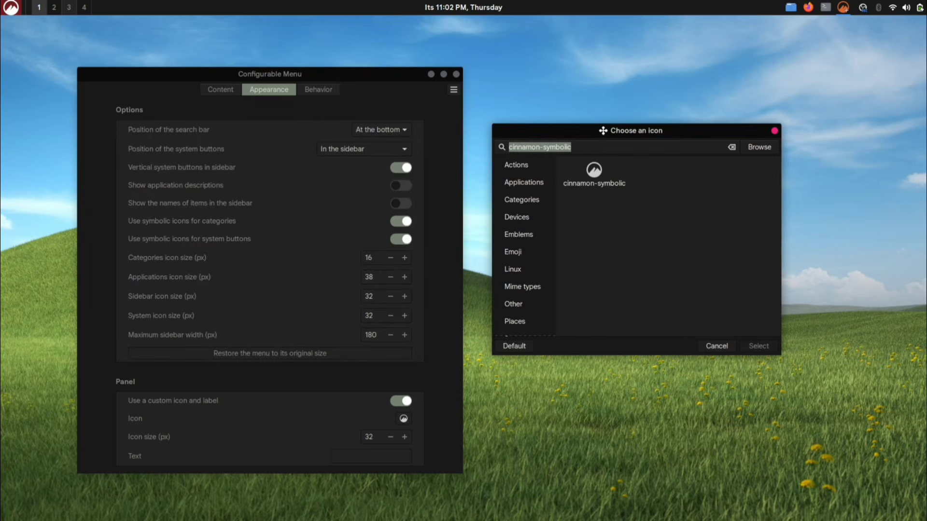
key(BackSpace)
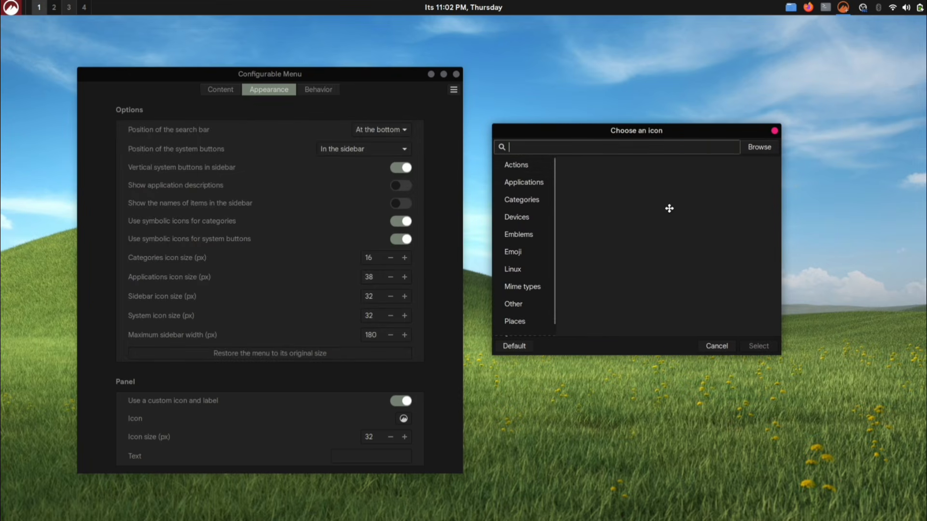
text(mint)
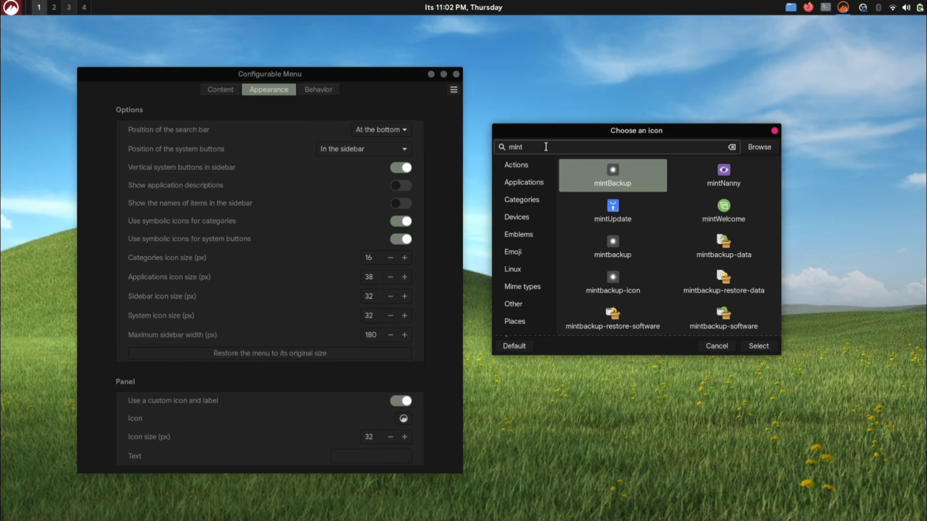
scroll(661, 238, down, 10)
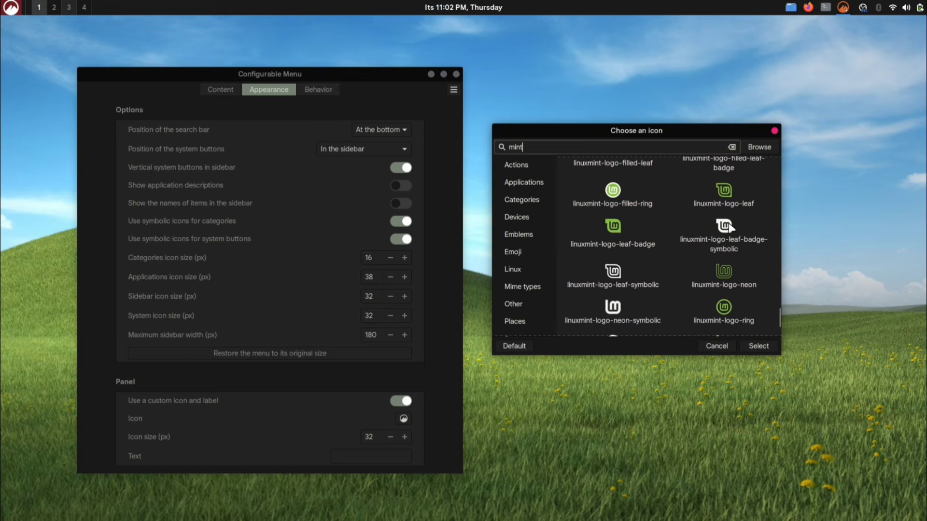
click(724, 227)
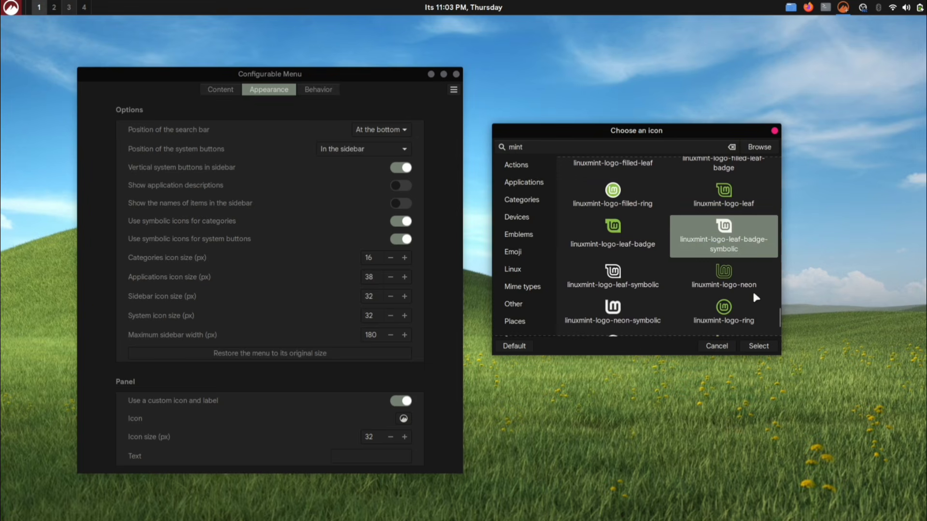
click(760, 346)
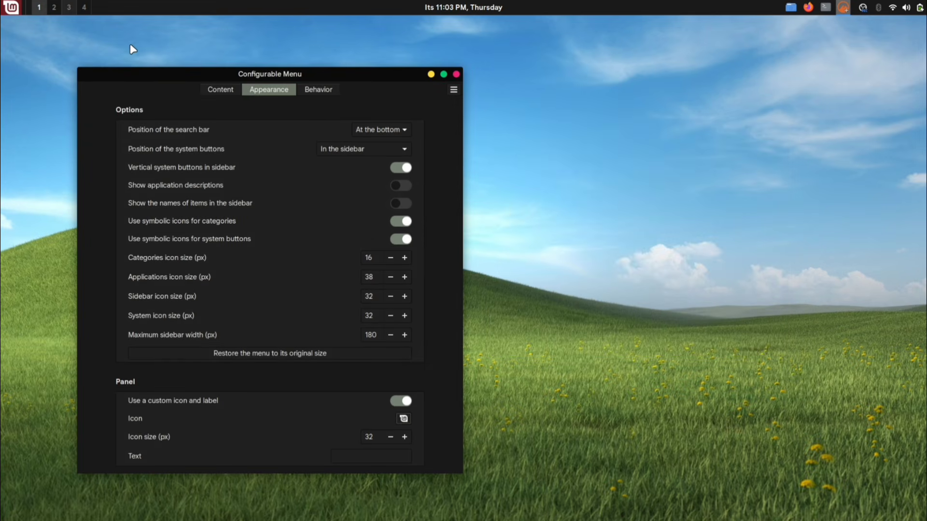
Reduce the size of the menu's custom panel icon by a few pixels
click(393, 436)
click(393, 437)
click(393, 437)
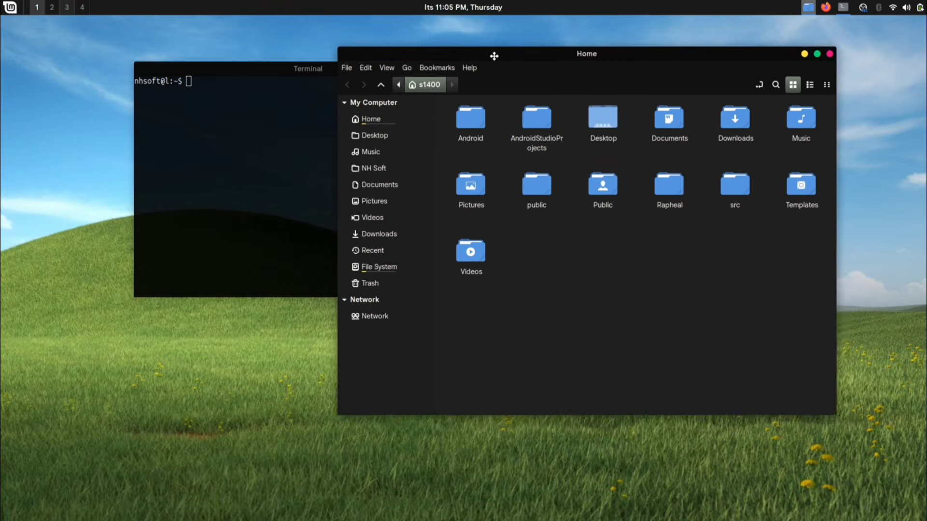
Move the Home folder window down and to the right, uncovering more of the Terminal window
drag(500, 73, 542, 93)
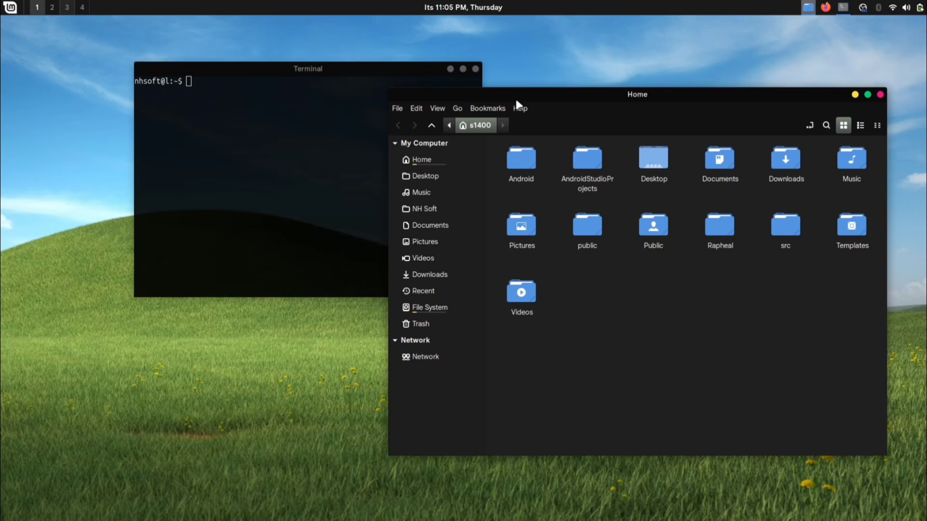
Arrange the Terminal and Home folder windows side by side, and maximize the Home window with its title bar still shown
drag(337, 72, 232, 93)
drag(535, 95, 535, 82)
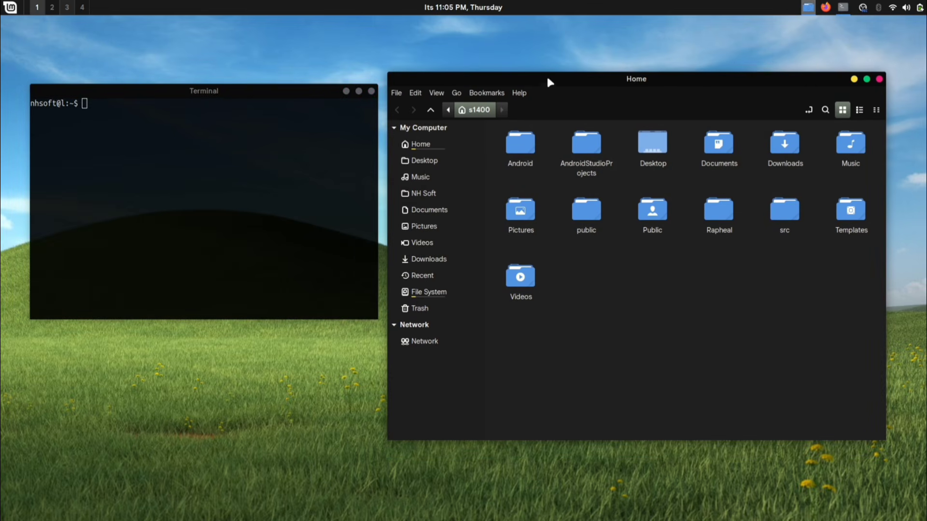
double_click(546, 77)
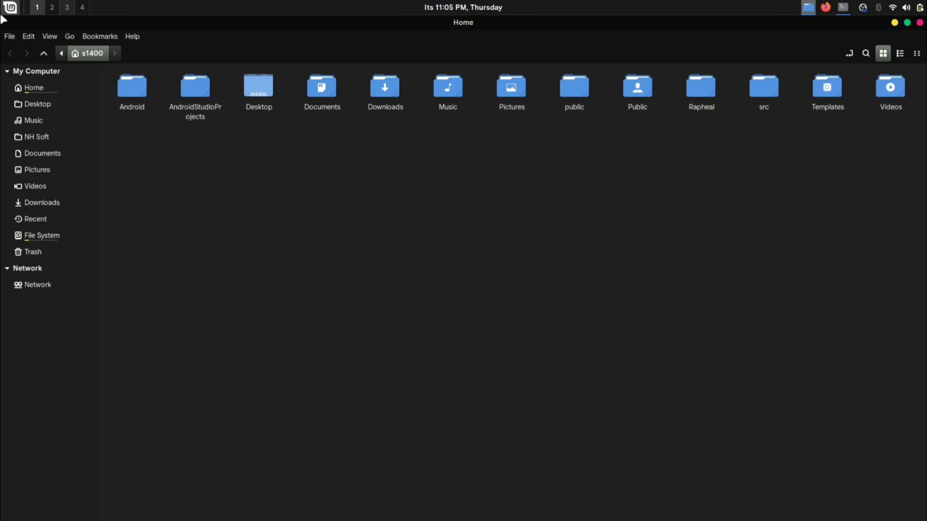
Open the Extensions settings on workspace 2 and enable the Cinnamon Maximus extension
key(ctrl+alt+Right)
key(super)
text(ex)
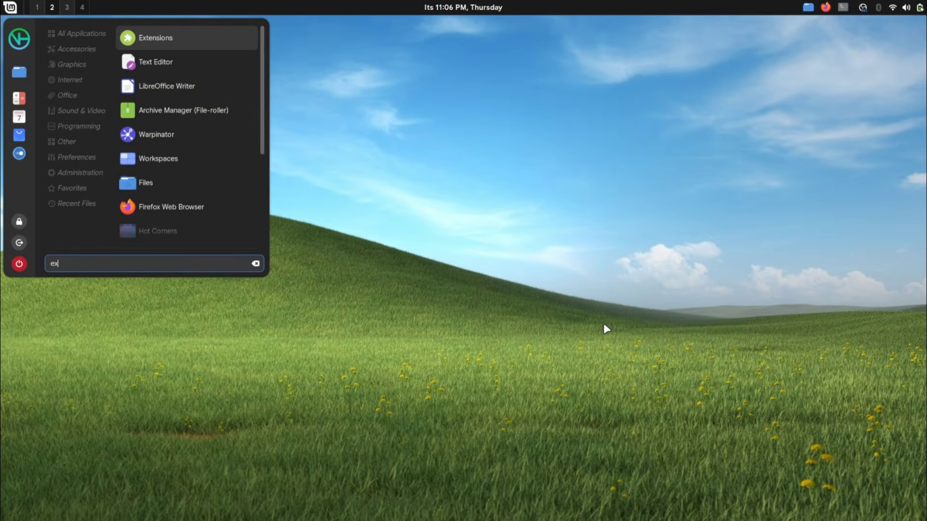
click(202, 41)
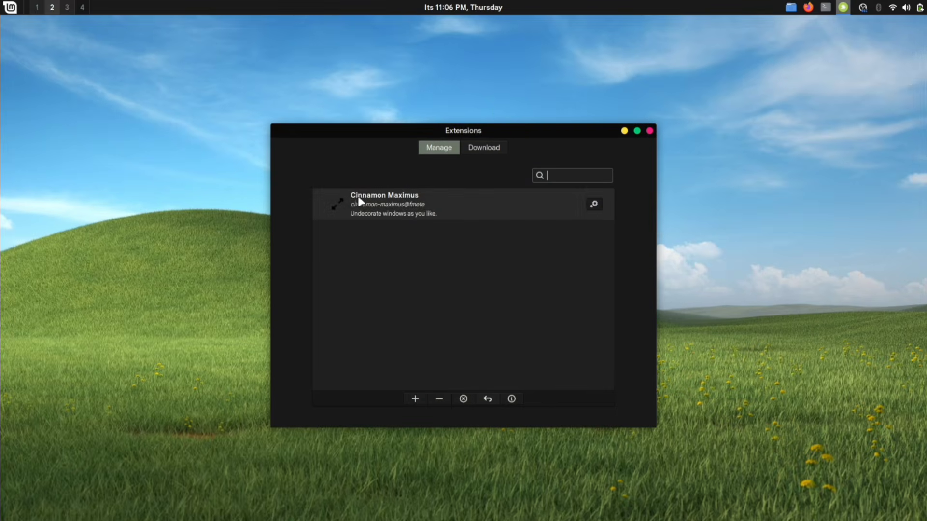
click(453, 201)
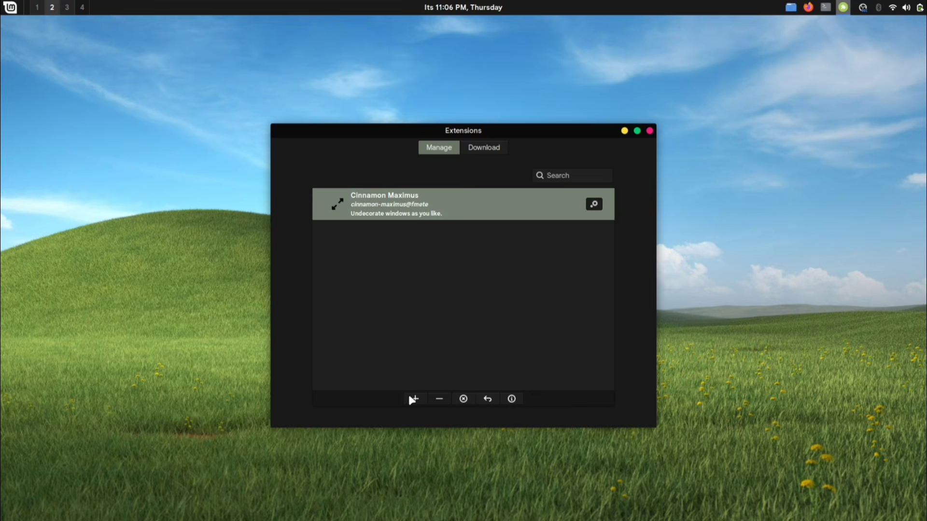
On workspace 1, maximize and restore the Home and Terminal windows in turn to check that maximized windows are undecorated
key(ctrl+alt+Left)
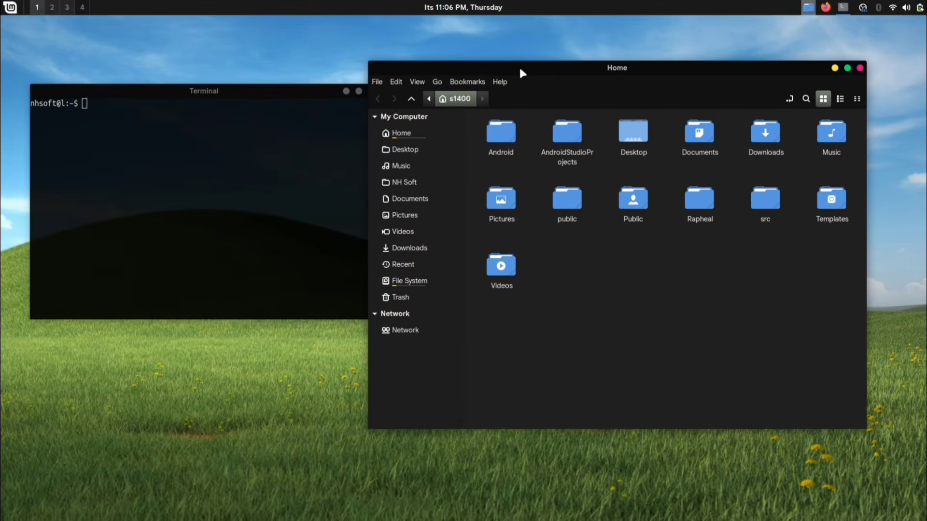
double_click(541, 71)
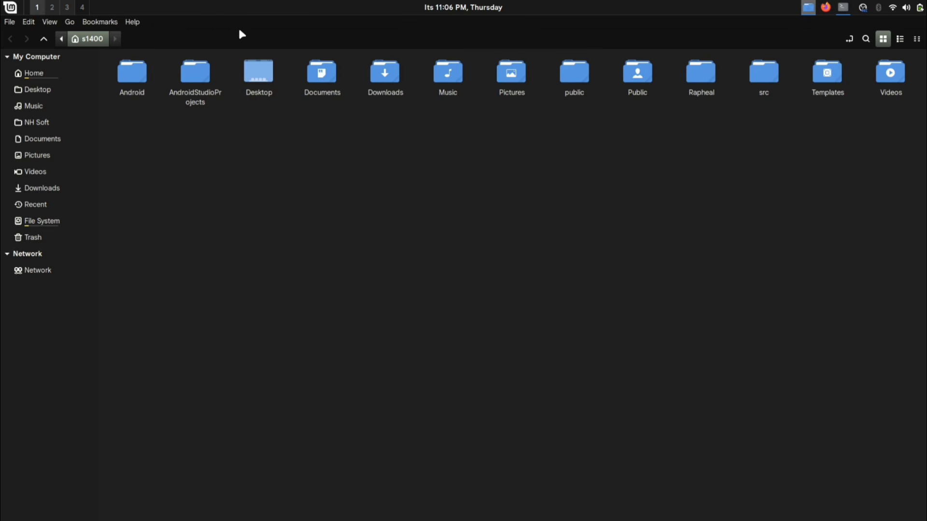
drag(240, 31, 461, 91)
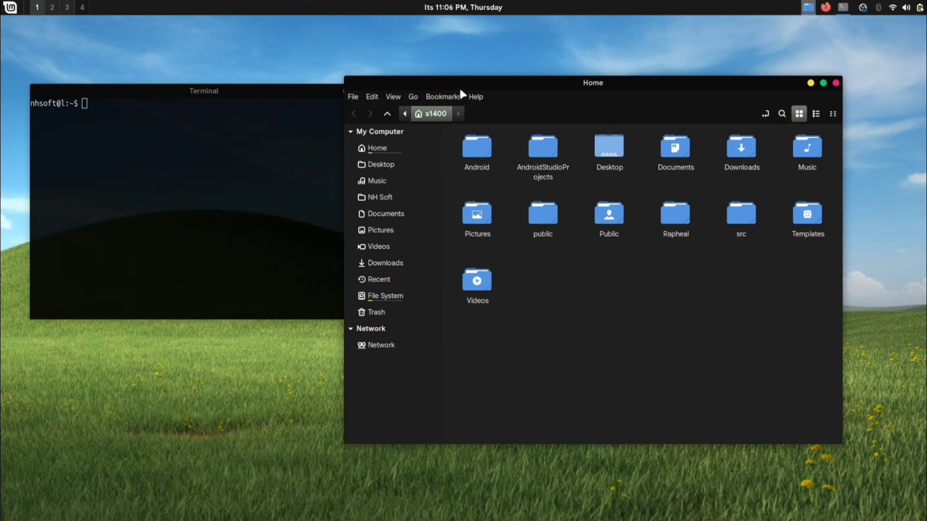
double_click(257, 85)
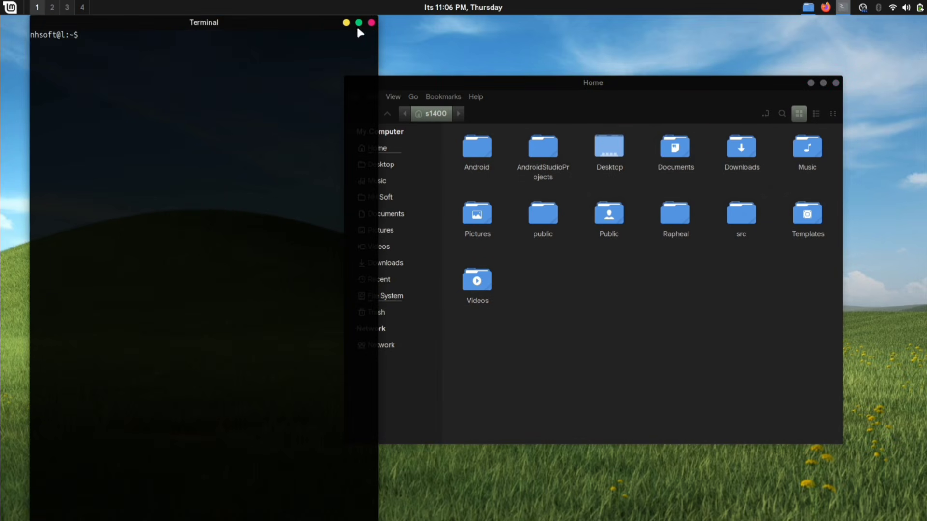
click(358, 23)
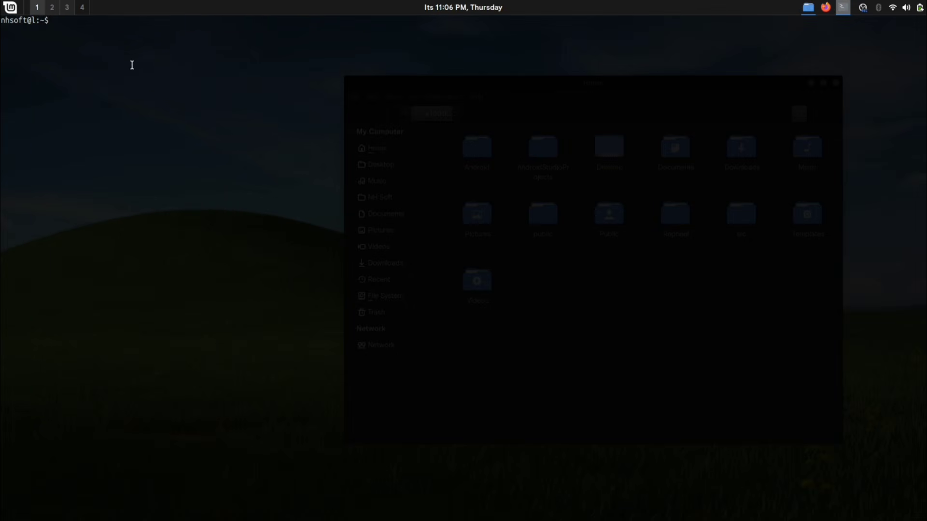
drag(155, 49, 135, 94)
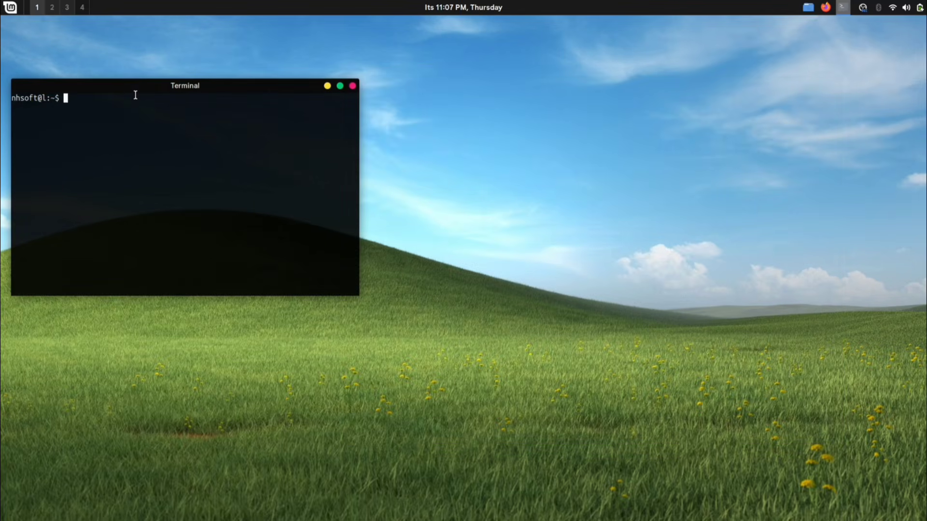
Open the Applets settings and add the Maximus window title and Maximus Buttons applets to the panel
right_click(268, 3)
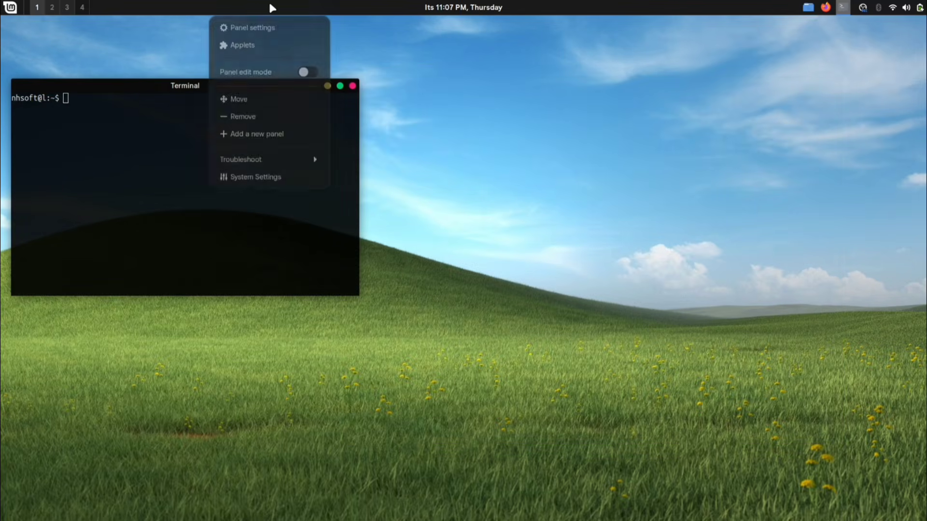
click(301, 48)
drag(369, 128, 486, 71)
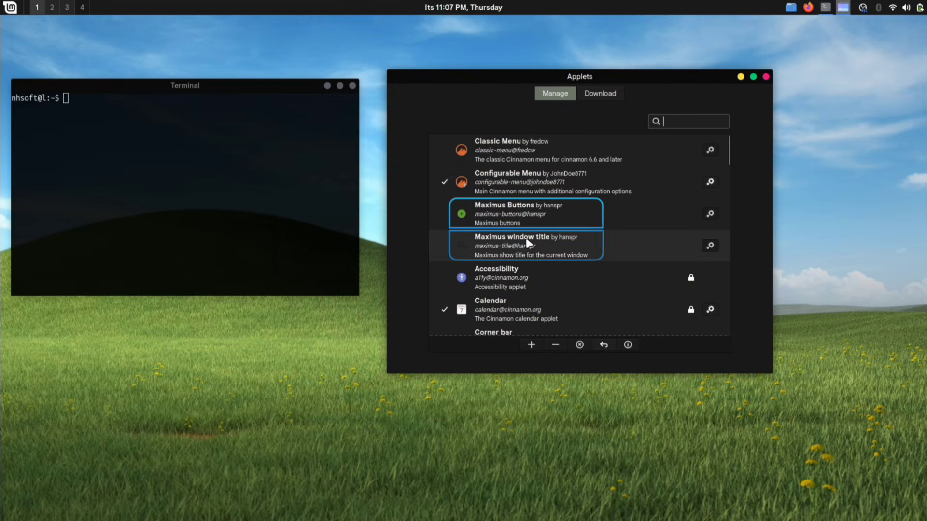
click(551, 239)
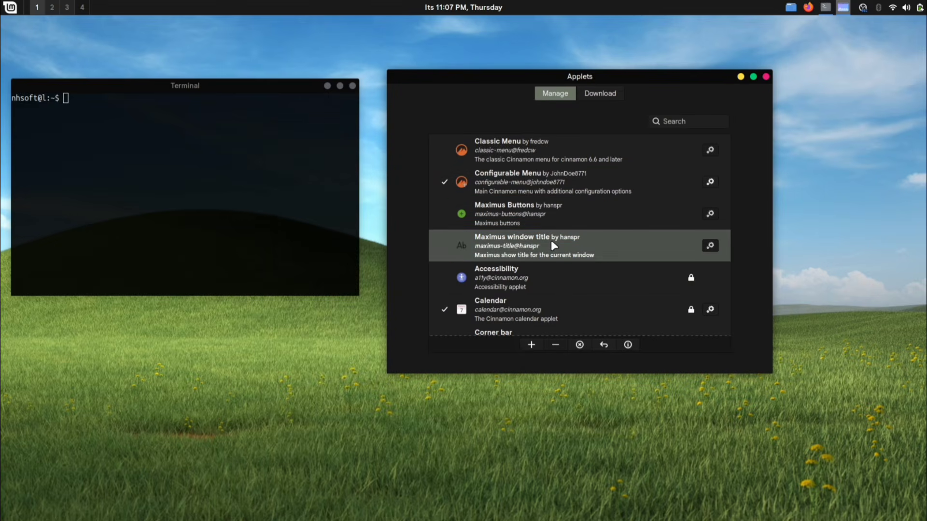
click(531, 345)
click(526, 206)
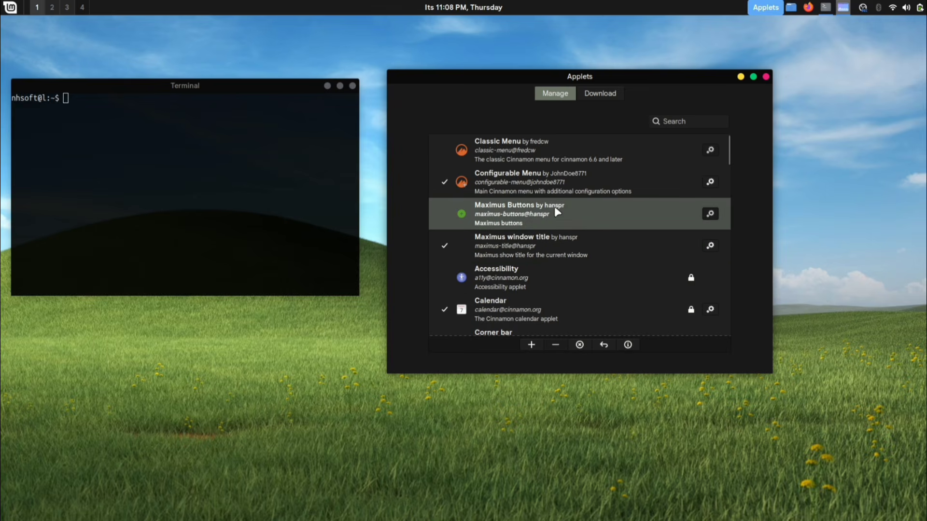
click(531, 345)
Maximize and restore the Terminal window to check the window title and control buttons in the panel
click(233, 159)
drag(240, 109, 267, 94)
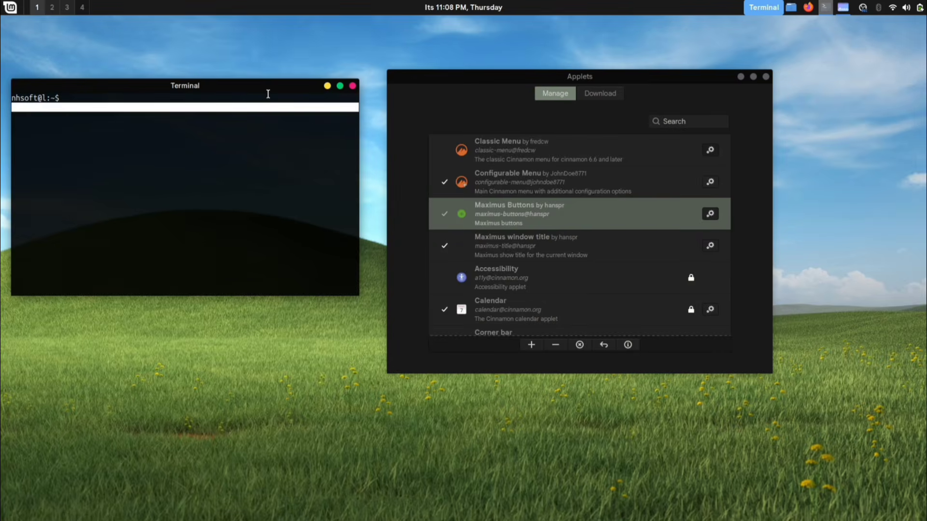
click(339, 85)
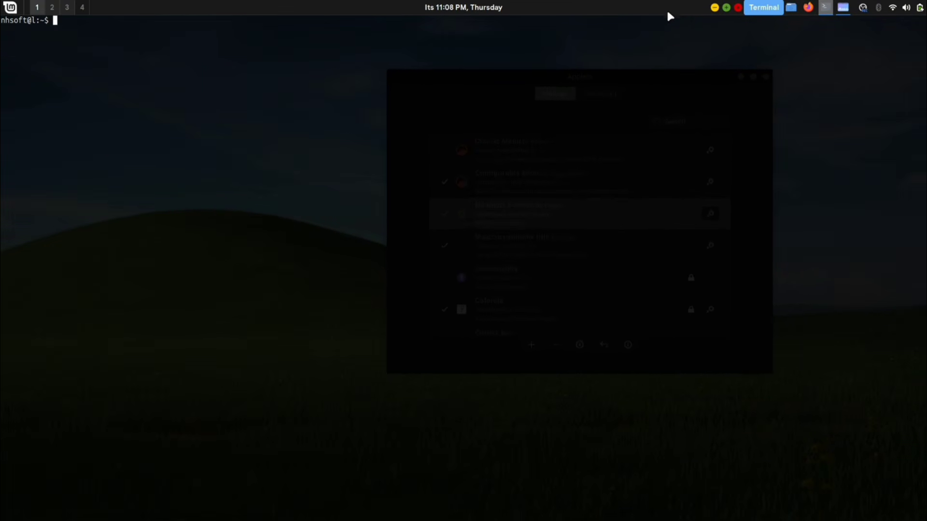
drag(524, 135, 254, 269)
In panel edit mode, place the window title applet right after the workspace switcher, and maximize the Home window to check it
right_click(573, 11)
click(606, 74)
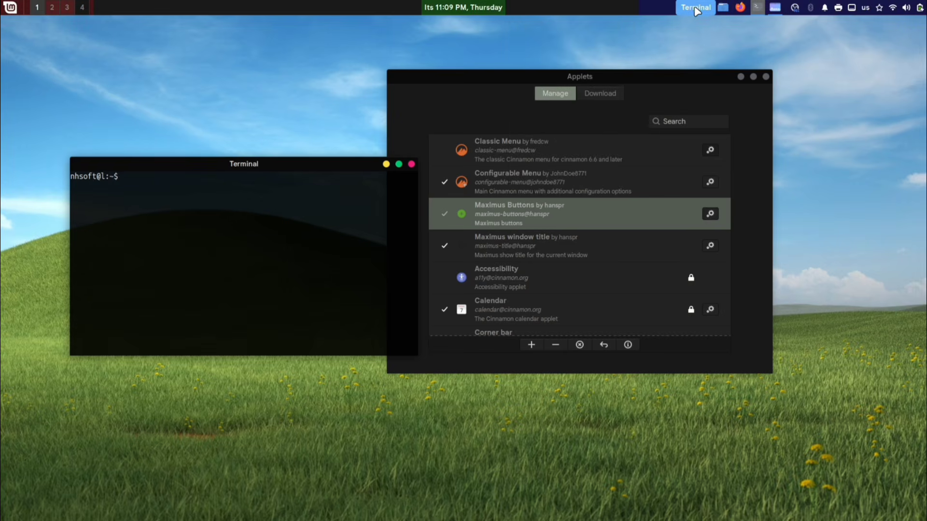
drag(684, 8, 53, 7)
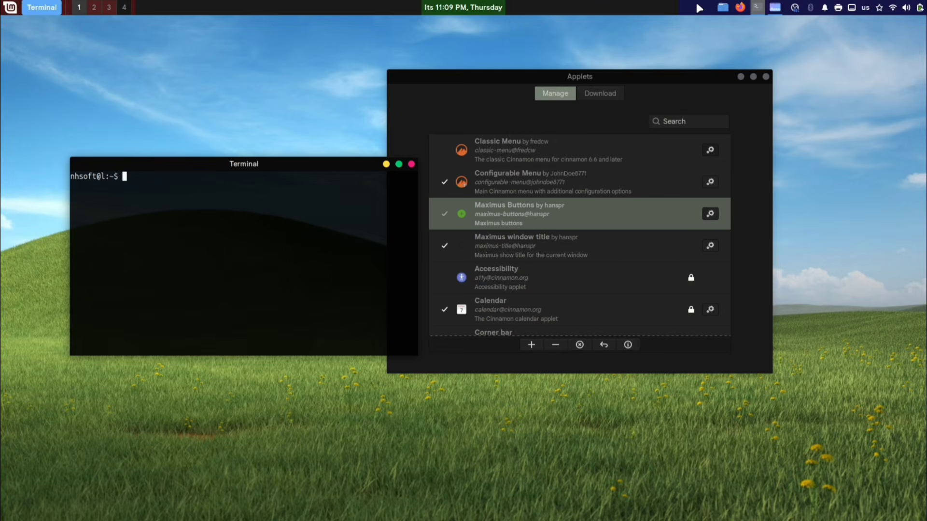
drag(134, 7, 27, 6)
drag(28, 6, 29, 6)
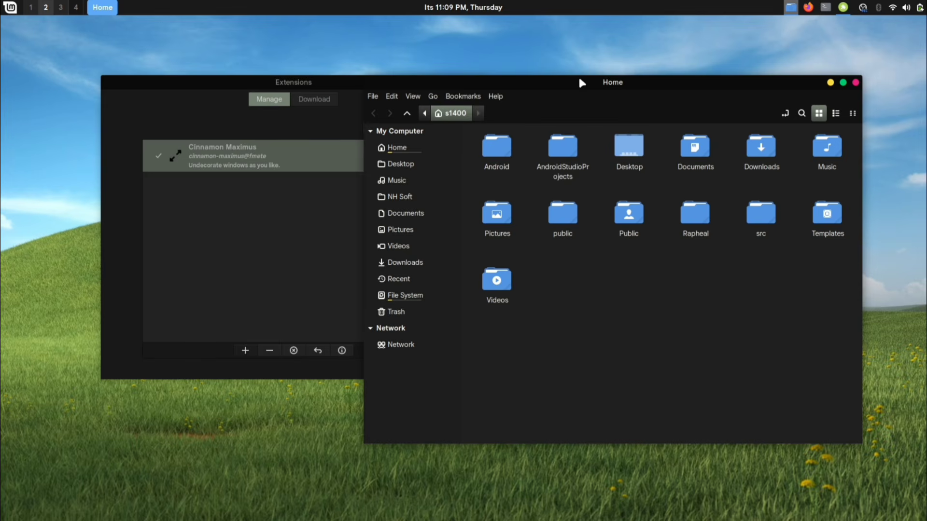
double_click(575, 81)
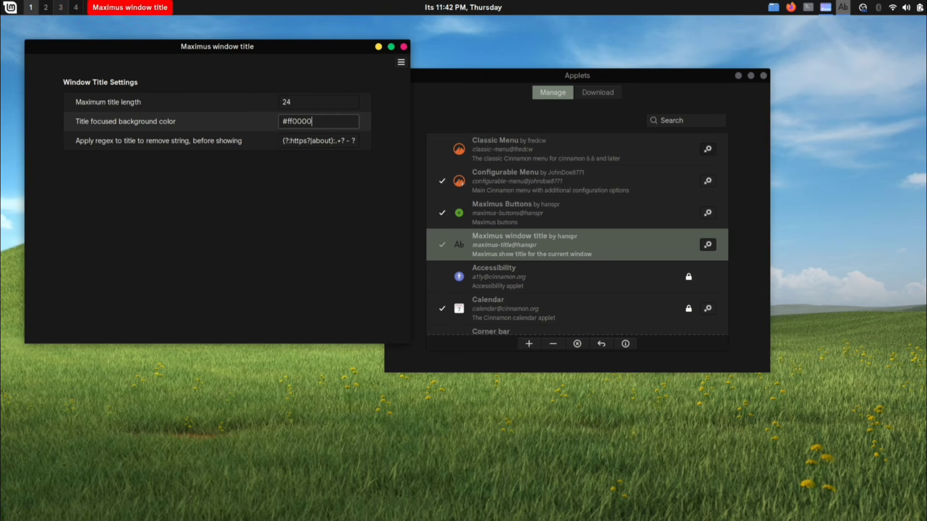
Open the Maximus window title applet's maximum title length for editing, and close the Applets window
click(291, 102)
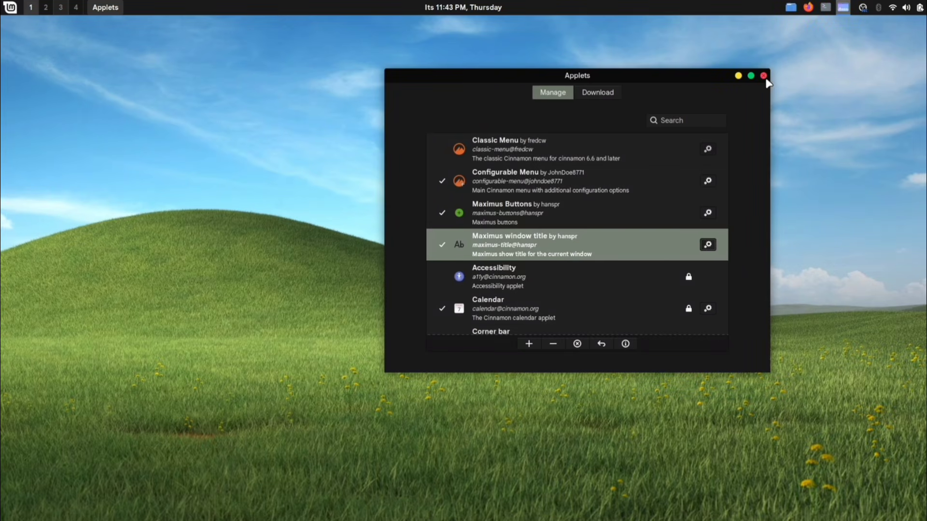
click(763, 76)
Find and open the Themes settings, and move its window toward the desktop's upper-left area
key(super)
text(the)
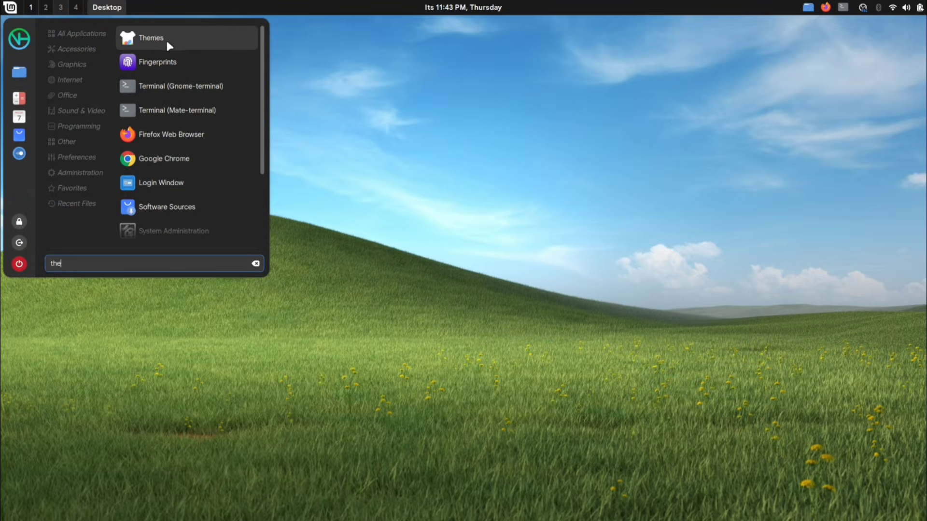
click(238, 41)
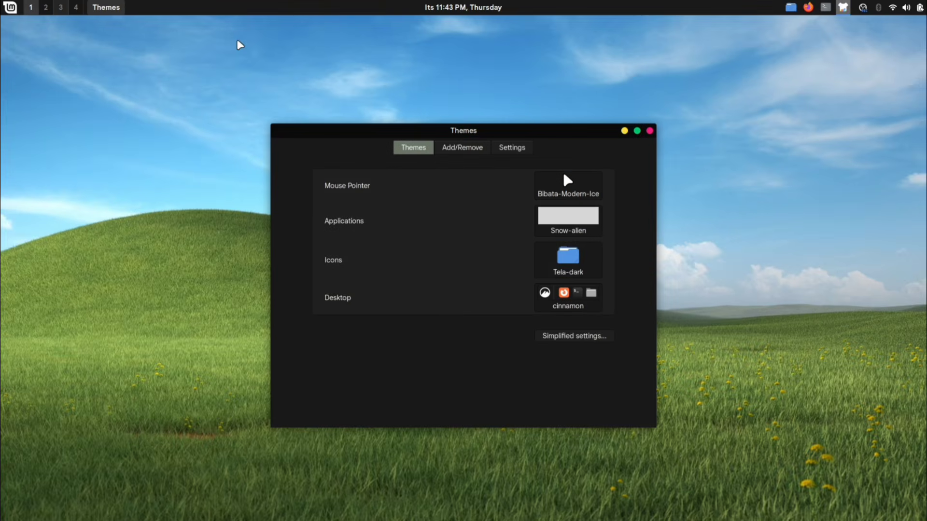
drag(347, 131, 222, 100)
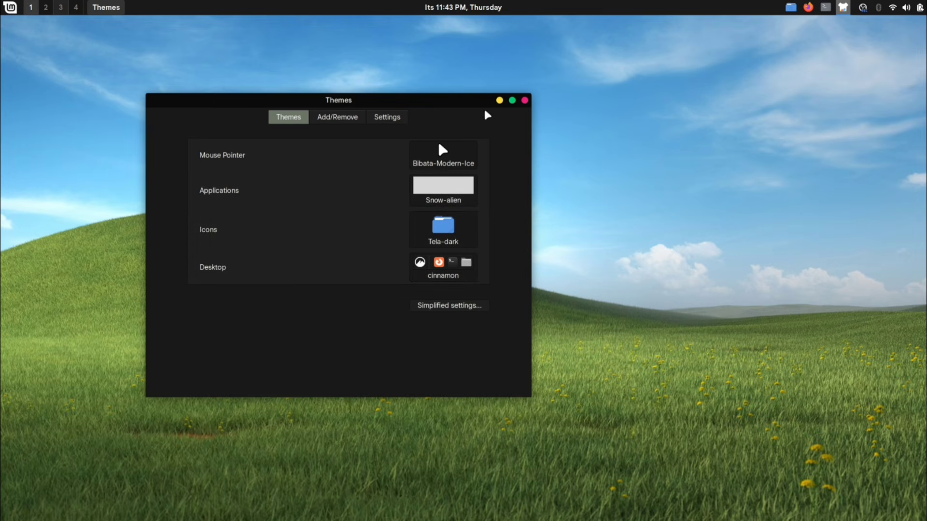
drag(443, 103, 372, 83)
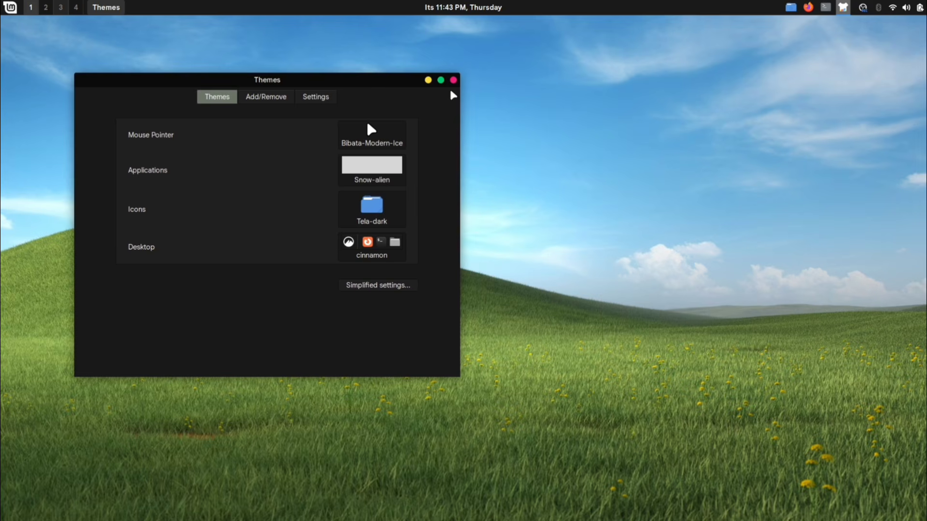